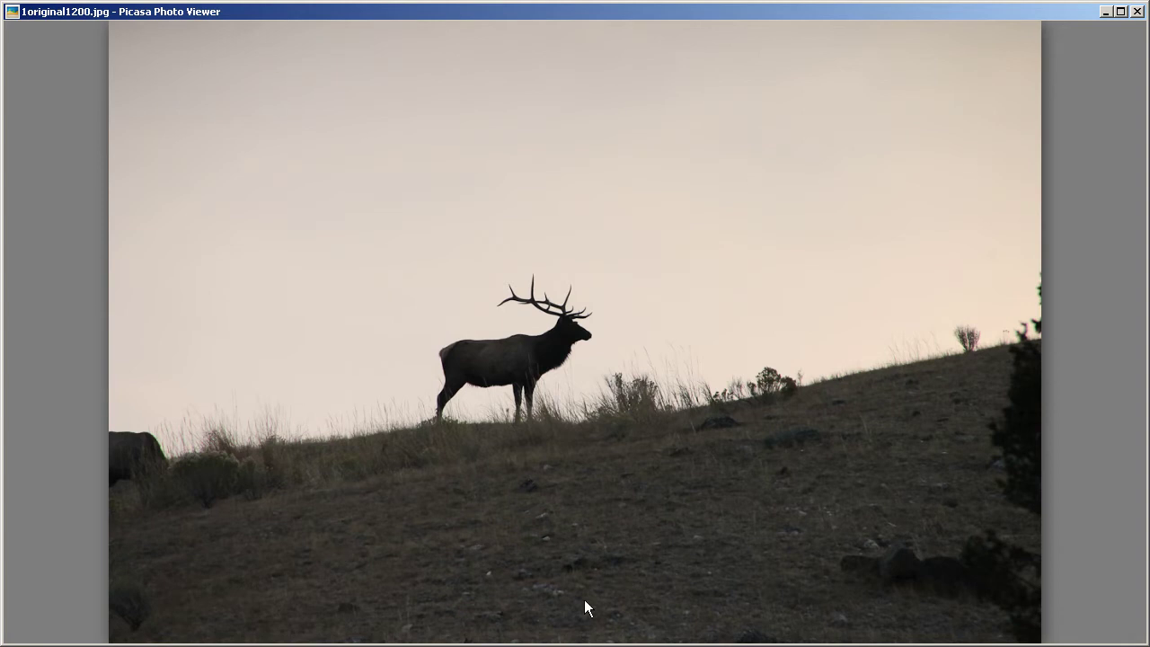
Compare the original elk photo with its final edited version in the photo viewer.
{"action": "mouse_move", "coordinate": [602, 634]}
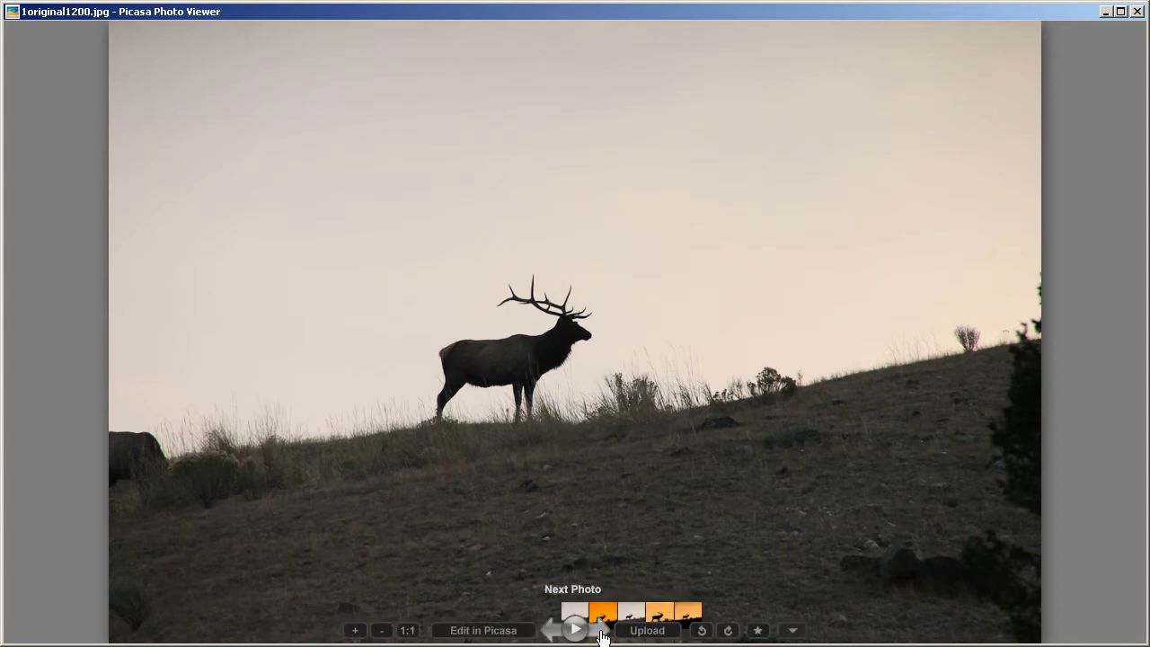
{"action": "left_click", "coordinate": [602, 631]}
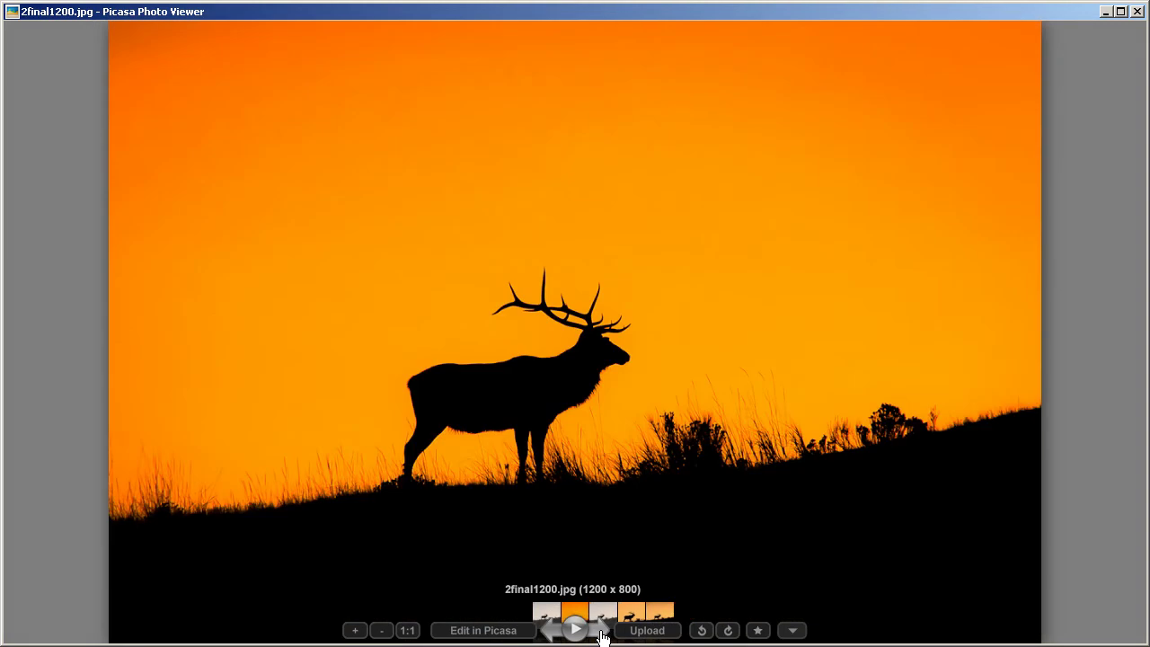
{"action": "left_click", "coordinate": [549, 631]}
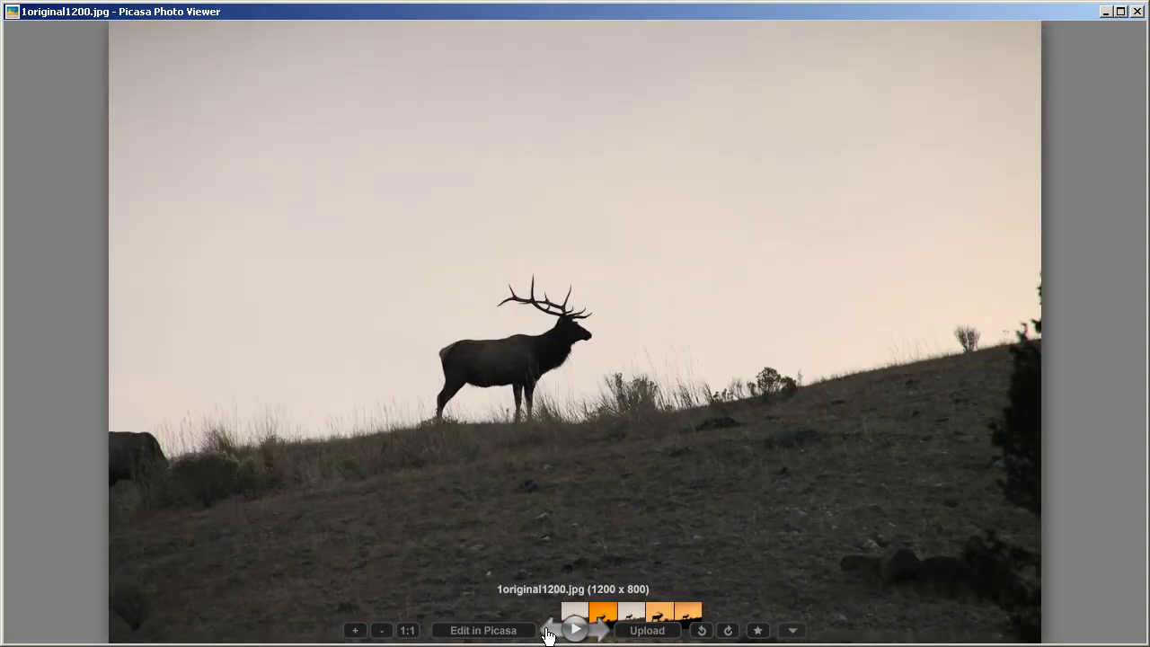
{"action": "left_click", "coordinate": [602, 634]}
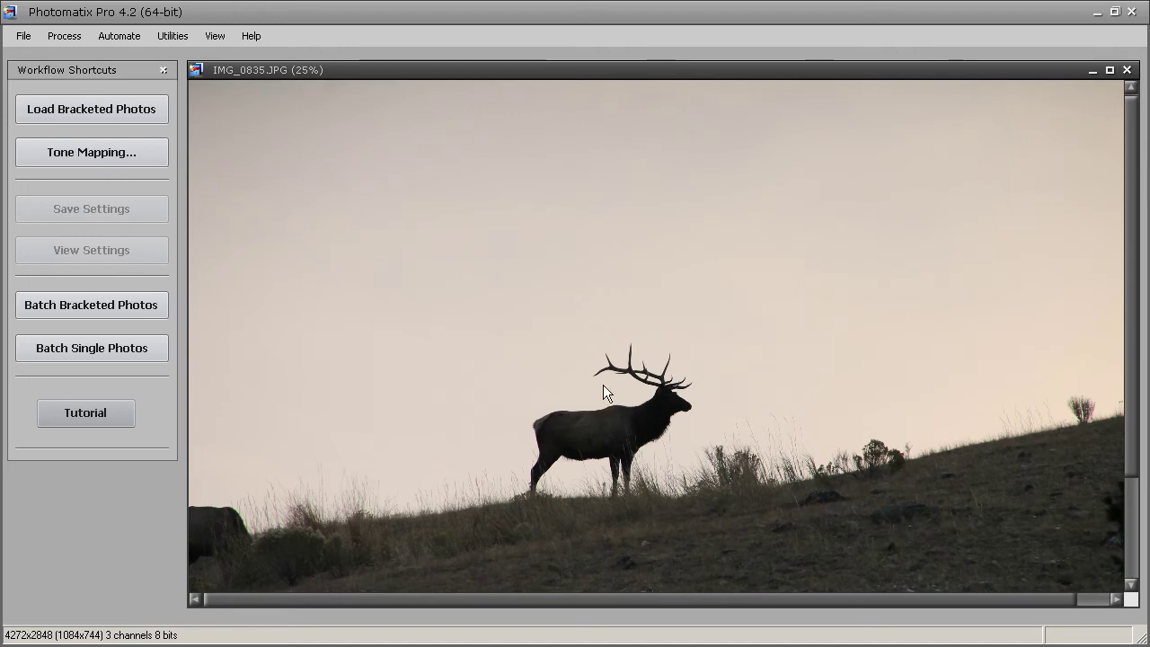
In Photomatix Pro, start tone mapping IMG_0835.JPG with Color Saturation at 100 and Strength at 0.
{"action": "left_click", "coordinate": [93, 155]}
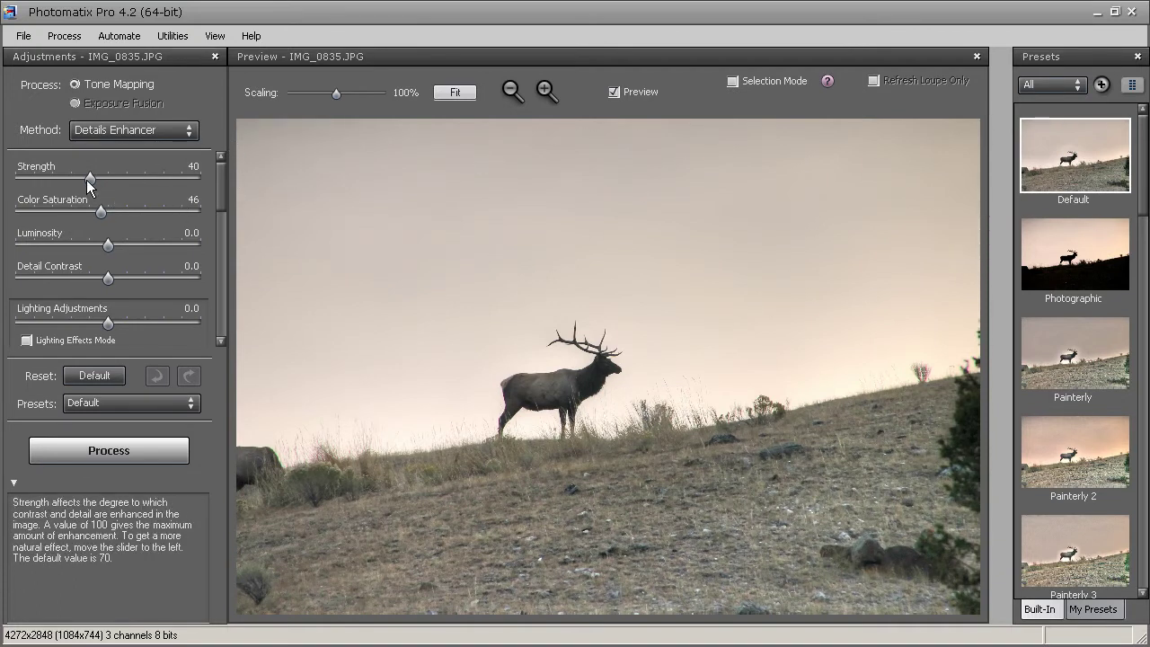
{"action": "left_click_drag", "start_coordinate": [101, 211], "coordinate": [231, 219]}
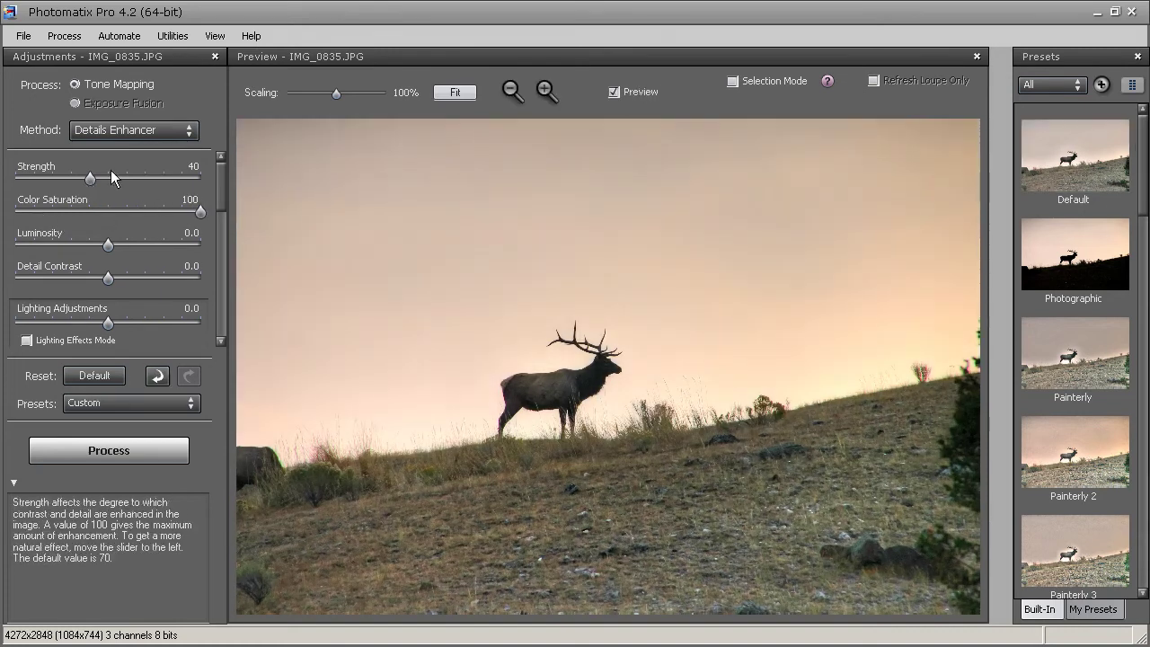
{"action": "left_click_drag", "start_coordinate": [89, 178], "coordinate": [2, 187]}
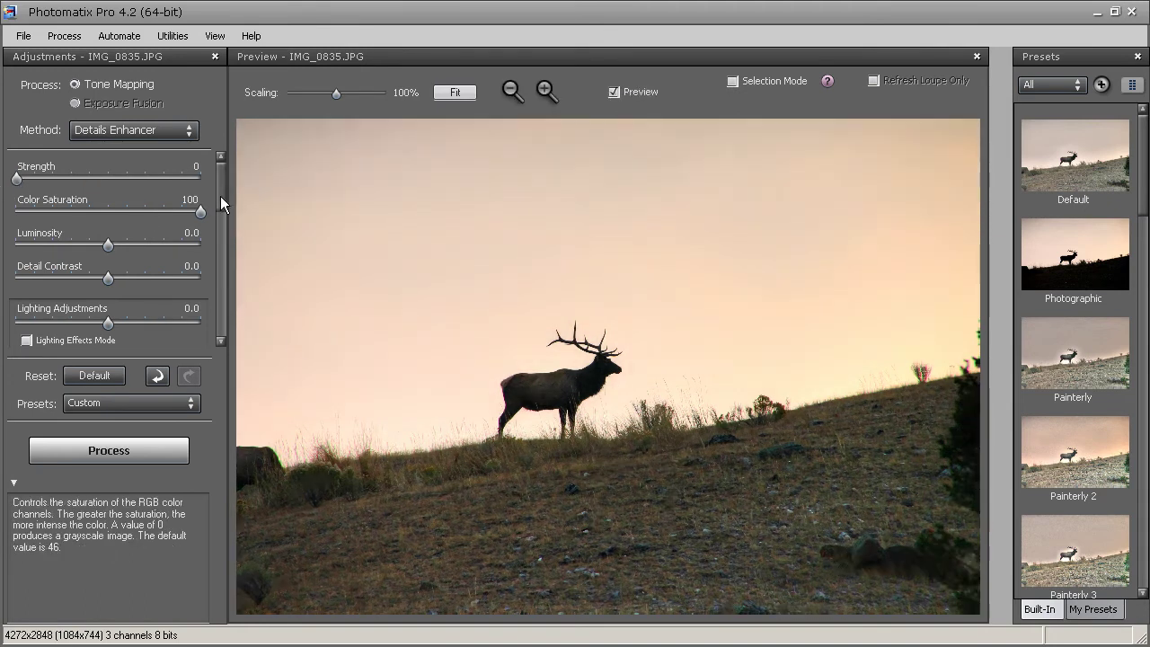
Lower both Luminosity and Detail Contrast to -10.
{"action": "scroll", "coordinate": [220, 206], "scroll_direction": "down", "scroll_amount": 1}
{"action": "left_click_drag", "start_coordinate": [109, 208], "coordinate": [16, 207]}
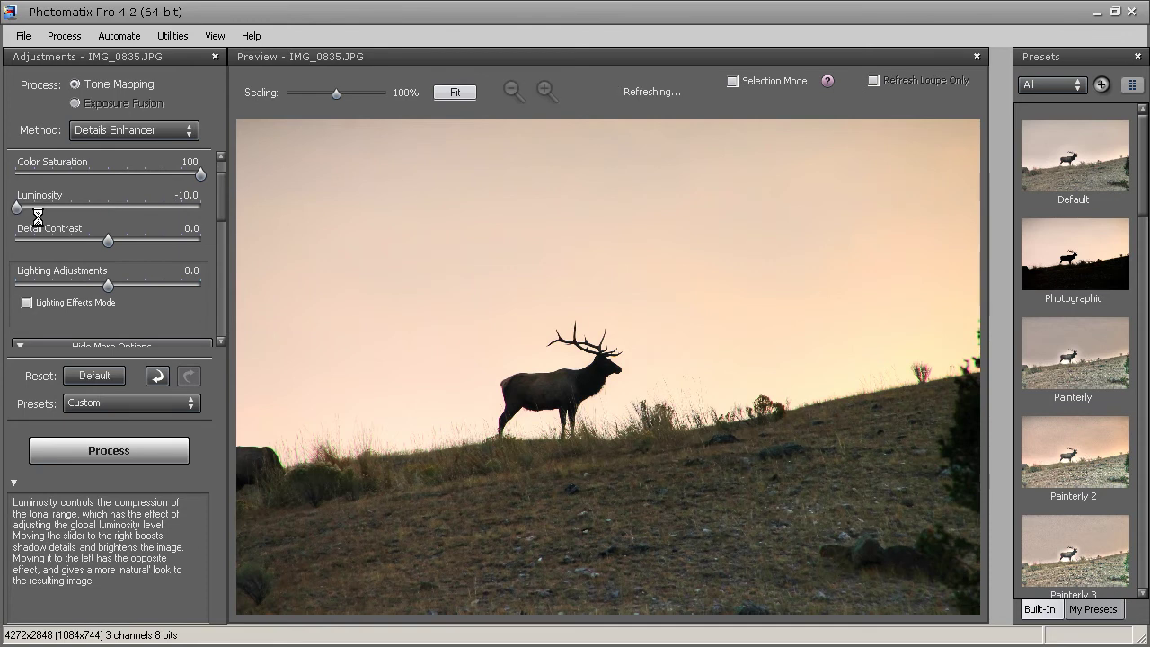
{"action": "left_click_drag", "start_coordinate": [111, 237], "coordinate": [16, 240]}
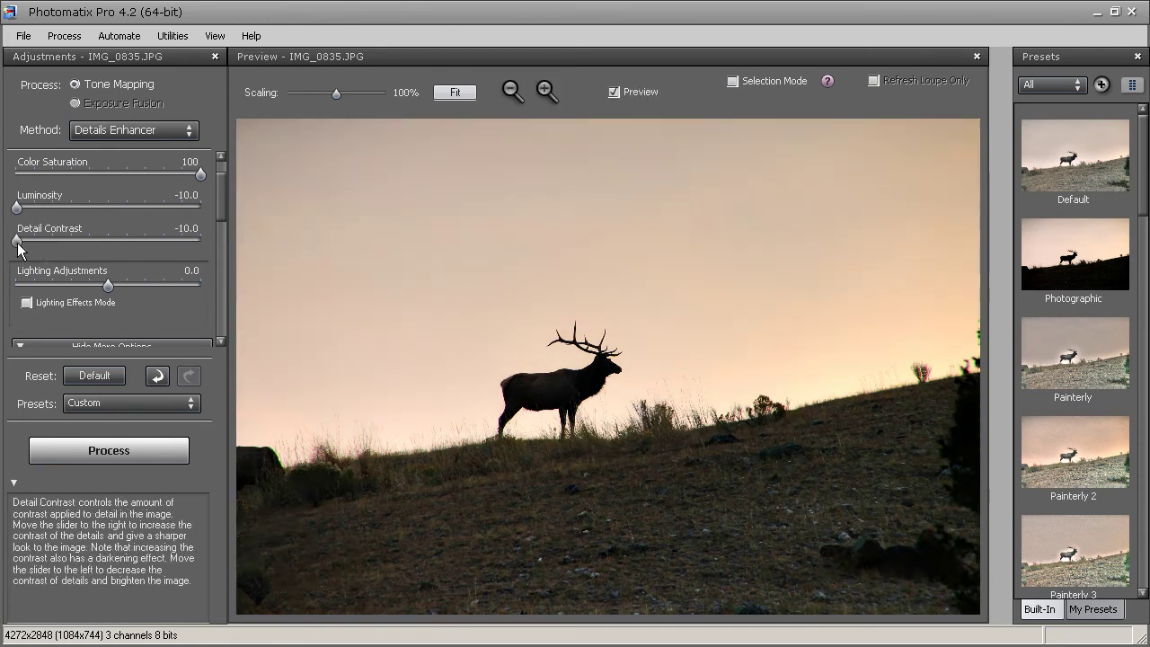
Set Gamma to 1.12 and Black Point to 10% to darken the hillside.
{"action": "left_click_drag", "start_coordinate": [218, 205], "coordinate": [210, 277]}
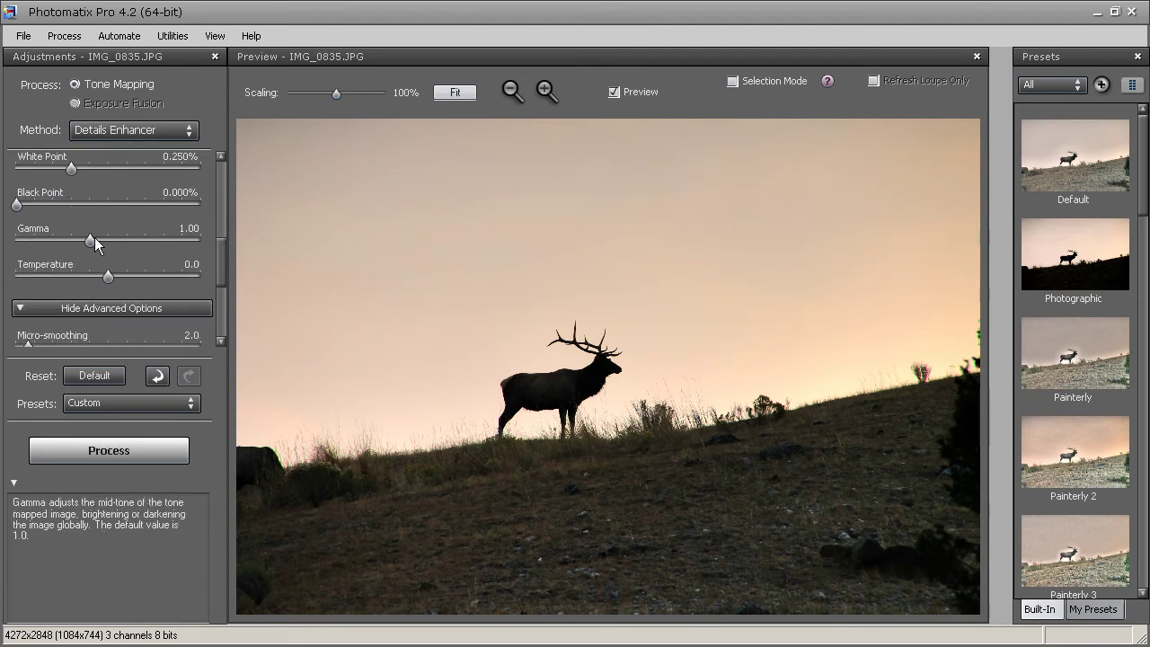
{"action": "left_click_drag", "start_coordinate": [89, 238], "coordinate": [78, 240]}
{"action": "left_click_drag", "start_coordinate": [20, 209], "coordinate": [280, 218]}
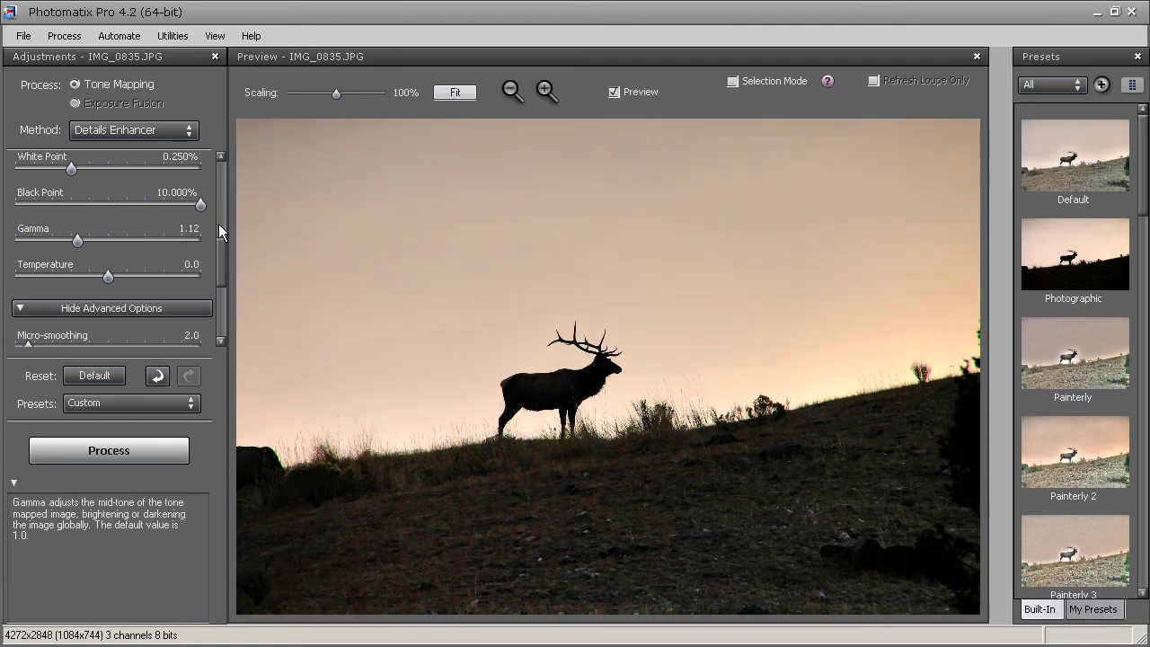
Set Shadows Clipping to 100 and Shadows Smoothness to 50 for a solid black silhouette.
{"action": "left_click_drag", "start_coordinate": [221, 247], "coordinate": [218, 303]}
{"action": "left_click_drag", "start_coordinate": [25, 309], "coordinate": [199, 309]}
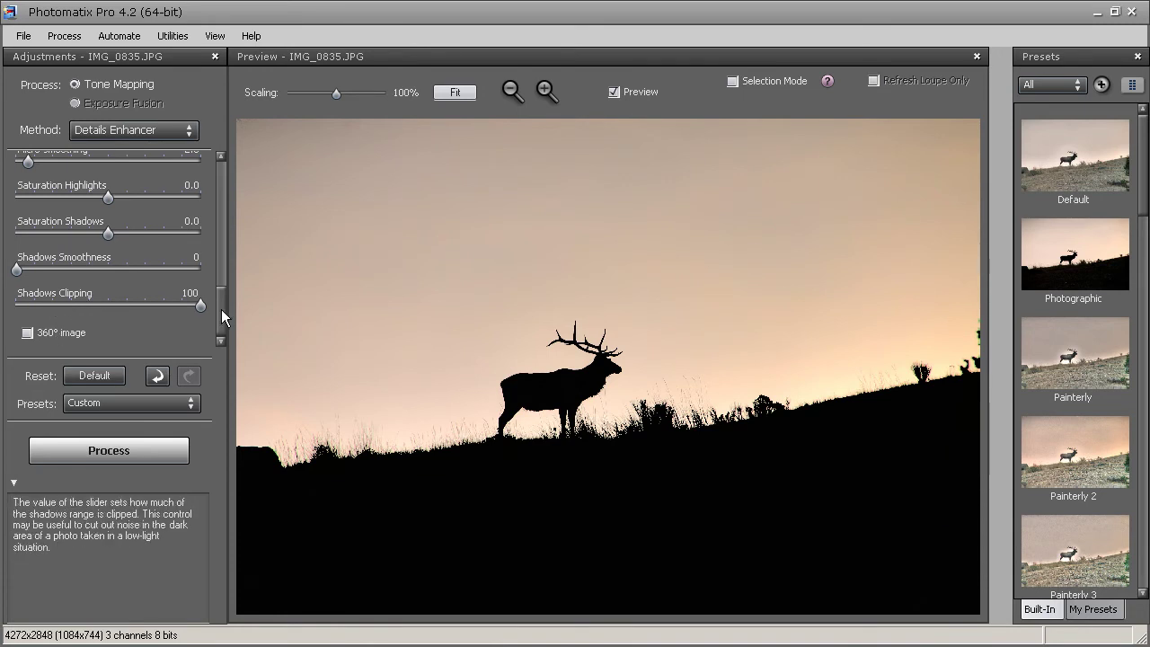
{"action": "left_click_drag", "start_coordinate": [16, 269], "coordinate": [109, 271]}
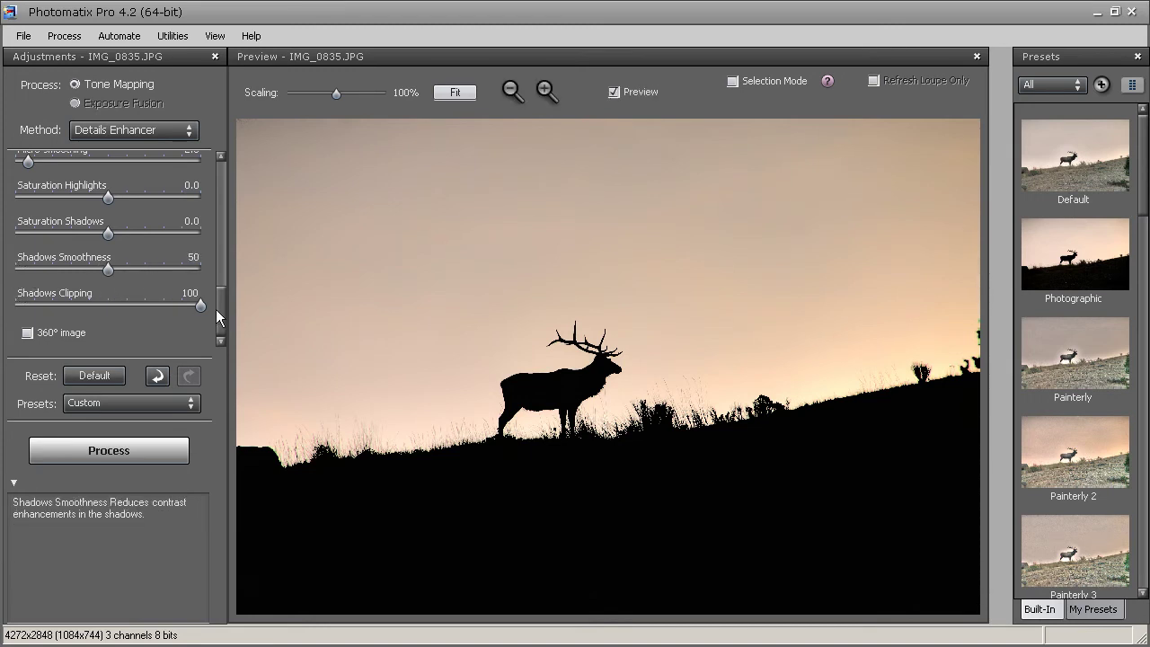
Warm the sky with Temperature at 10 and reduce White Point to 0%.
{"action": "scroll", "coordinate": [220, 313], "scroll_direction": "up", "scroll_amount": 2}
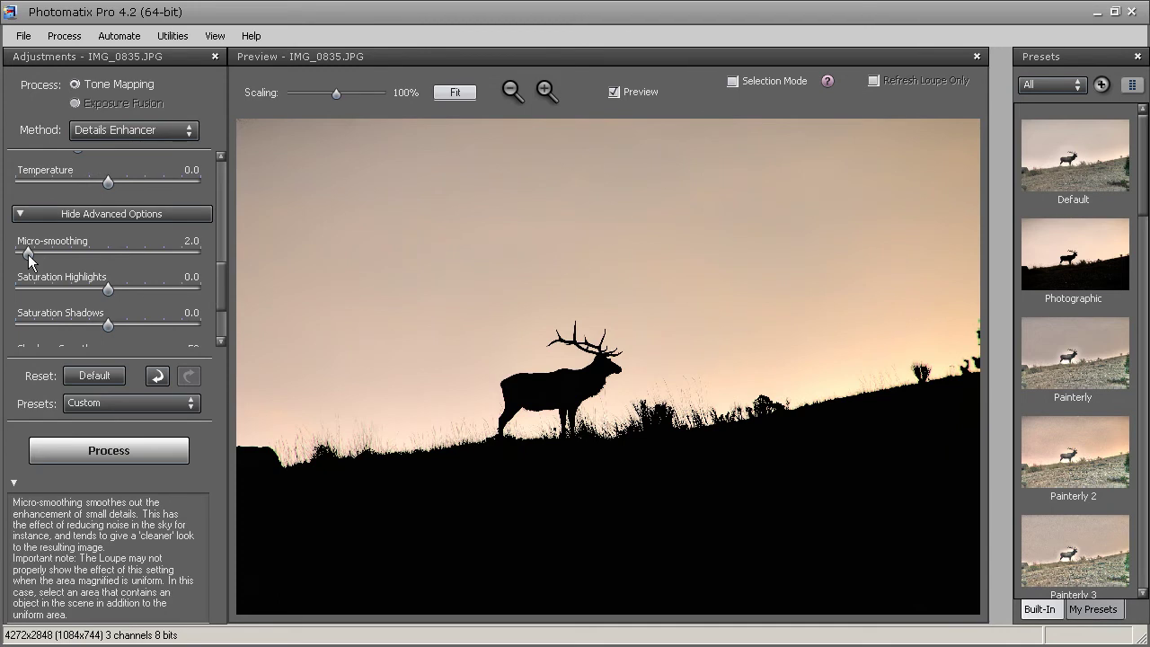
{"action": "scroll", "coordinate": [220, 256], "scroll_direction": "up", "scroll_amount": 3}
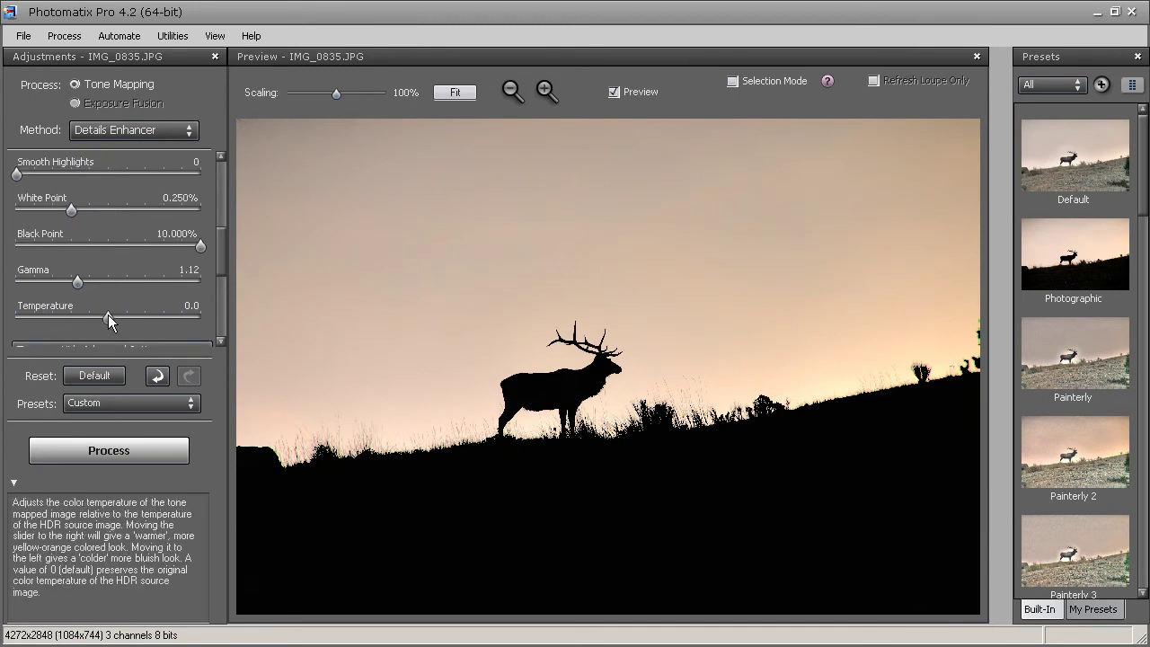
{"action": "left_click_drag", "start_coordinate": [108, 319], "coordinate": [240, 314]}
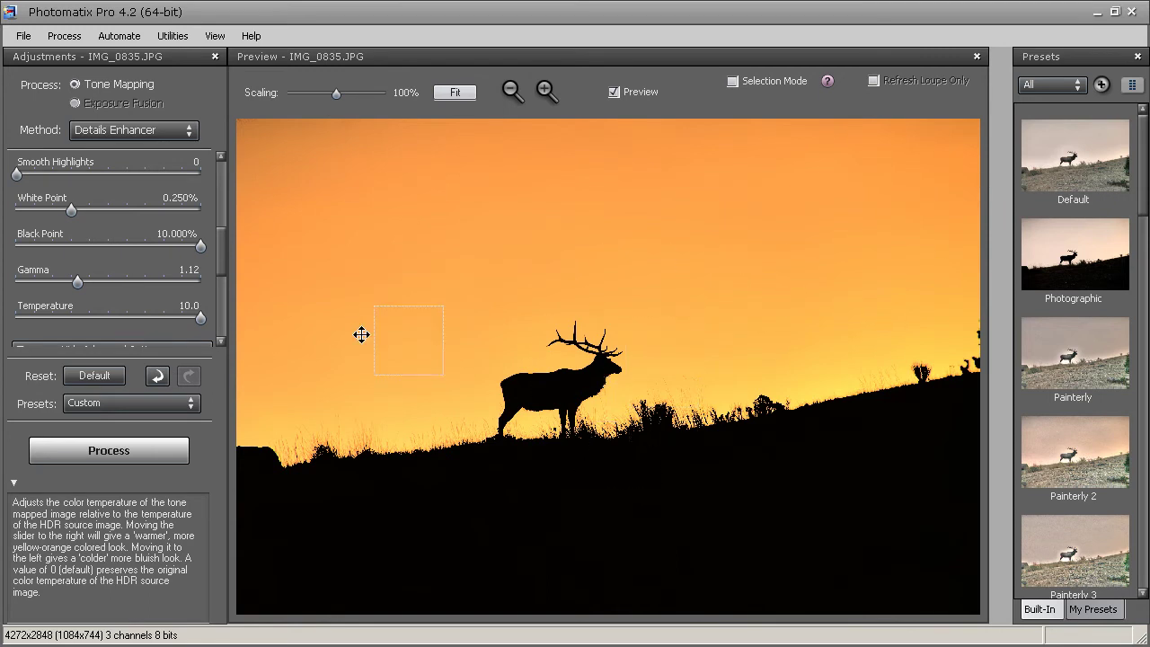
{"action": "scroll", "coordinate": [220, 263], "scroll_direction": "up", "scroll_amount": 2}
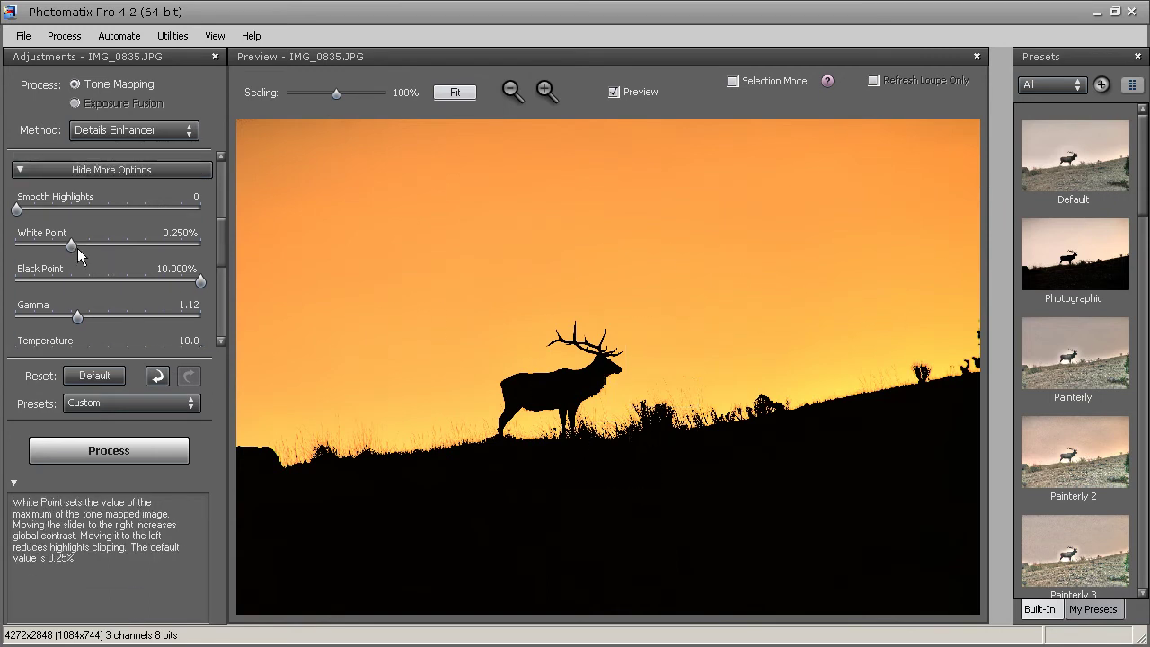
{"action": "left_click_drag", "start_coordinate": [71, 246], "coordinate": [17, 249]}
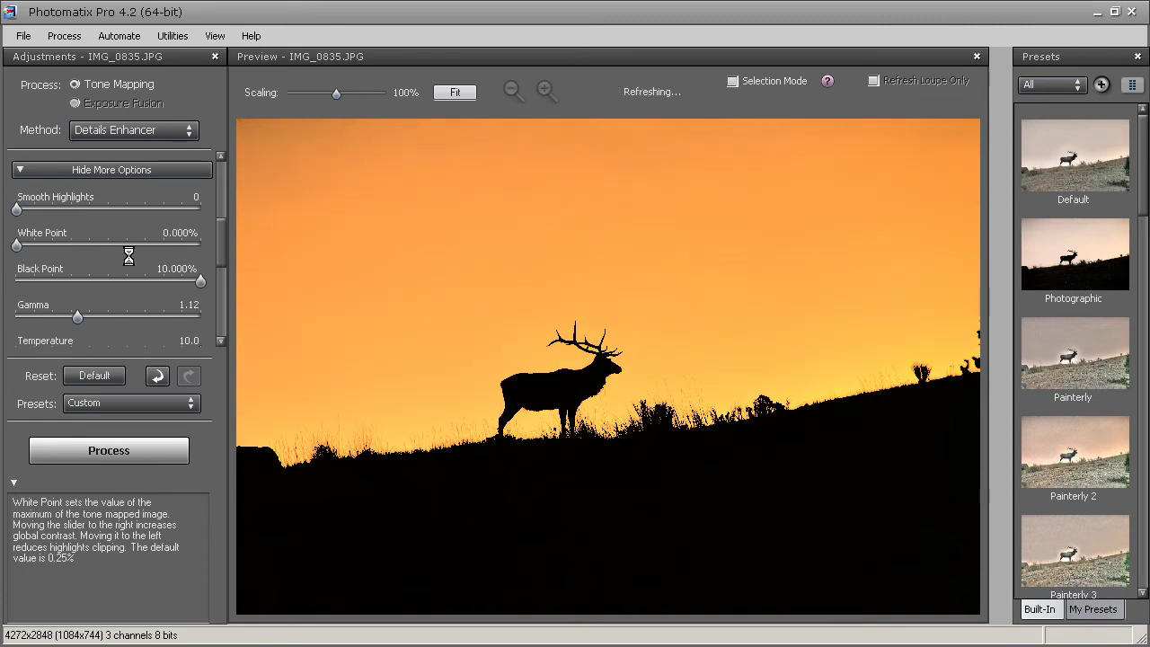
Try Lighting Adjustments at both extremes, settle it at 0.2, and raise Strength to 27.
{"action": "left_click_drag", "start_coordinate": [221, 250], "coordinate": [222, 193]}
{"action": "left_click_drag", "start_coordinate": [109, 325], "coordinate": [17, 322]}
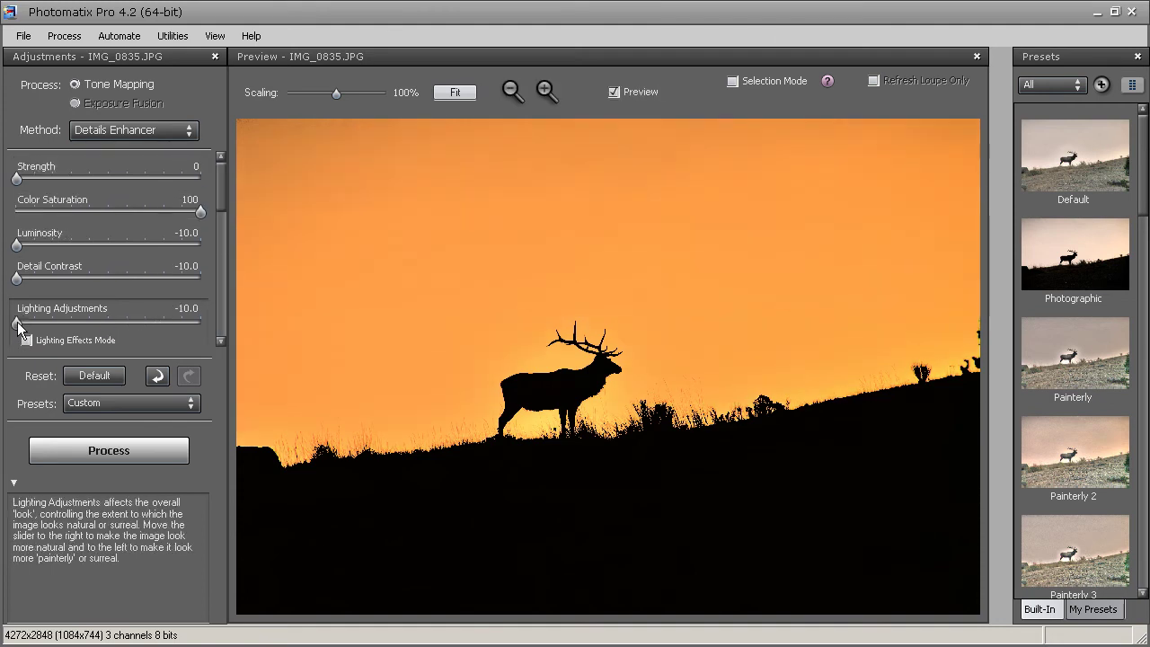
{"action": "left_click_drag", "start_coordinate": [17, 322], "coordinate": [292, 332]}
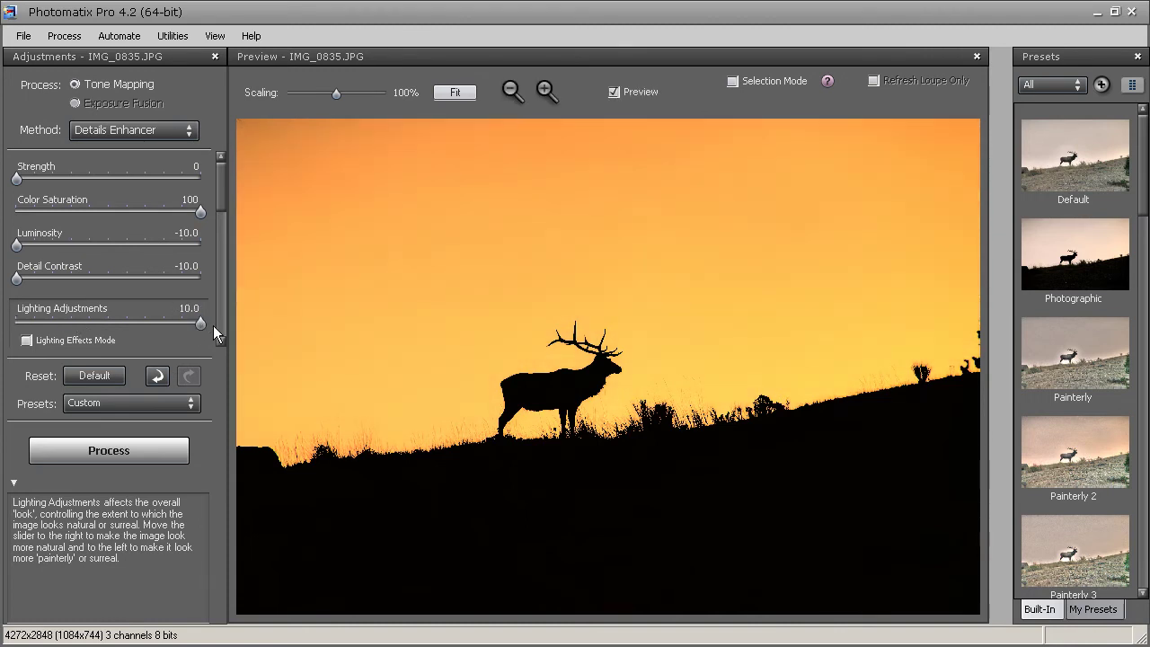
{"action": "left_click_drag", "start_coordinate": [202, 322], "coordinate": [109, 328]}
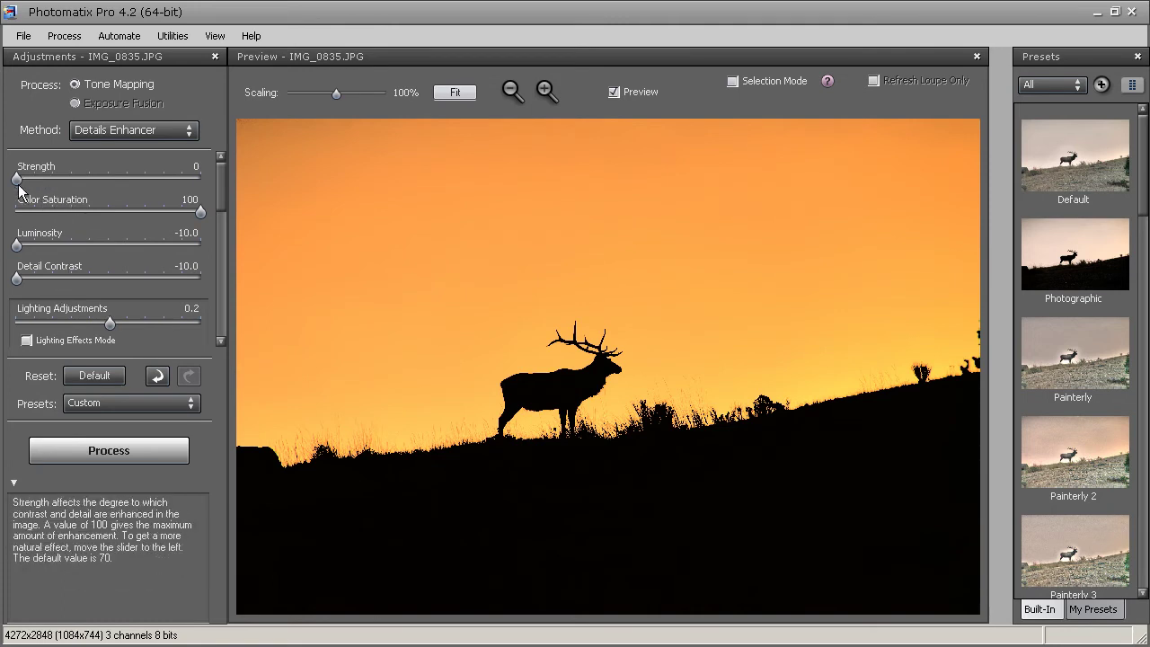
{"action": "left_click_drag", "start_coordinate": [18, 180], "coordinate": [62, 176]}
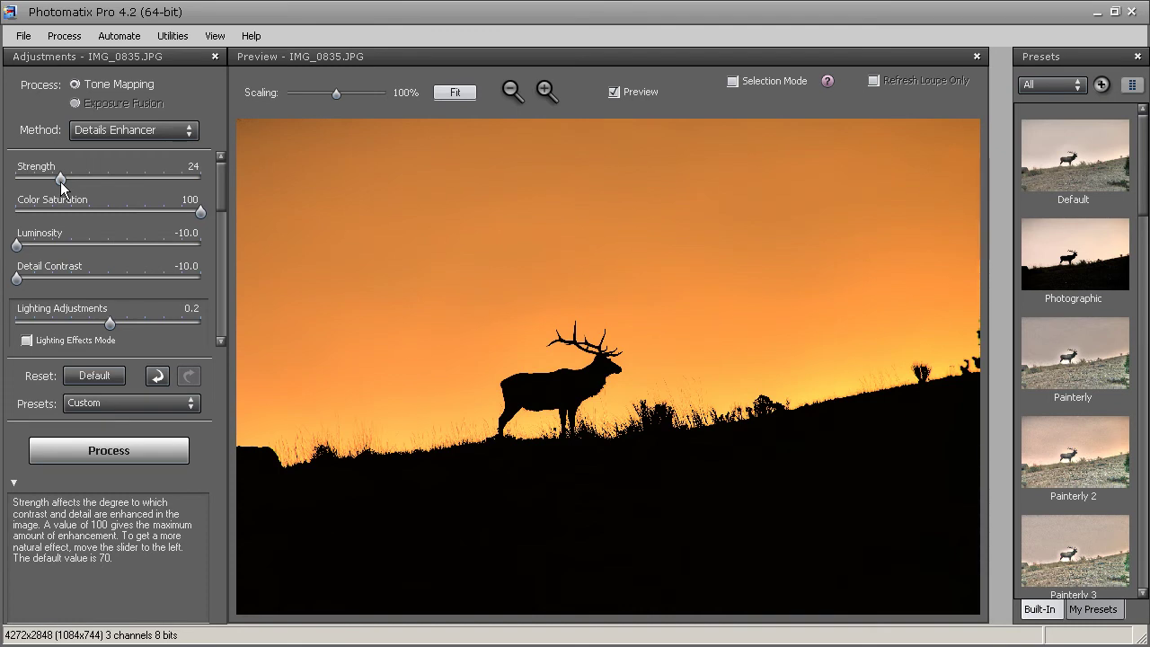
{"action": "left_click_drag", "start_coordinate": [59, 180], "coordinate": [72, 182]}
Try Luminosity at 10, return it to -10, and inspect noise in the sky with the loupe.
{"action": "left_click_drag", "start_coordinate": [17, 249], "coordinate": [206, 244]}
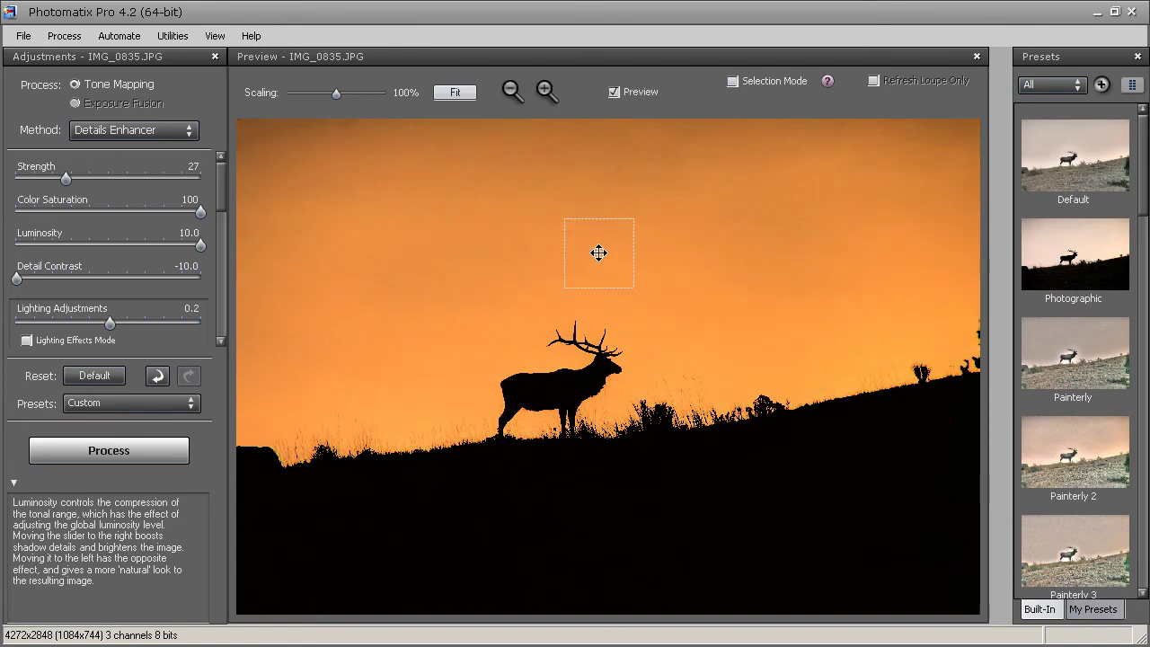
{"action": "left_click", "coordinate": [557, 267]}
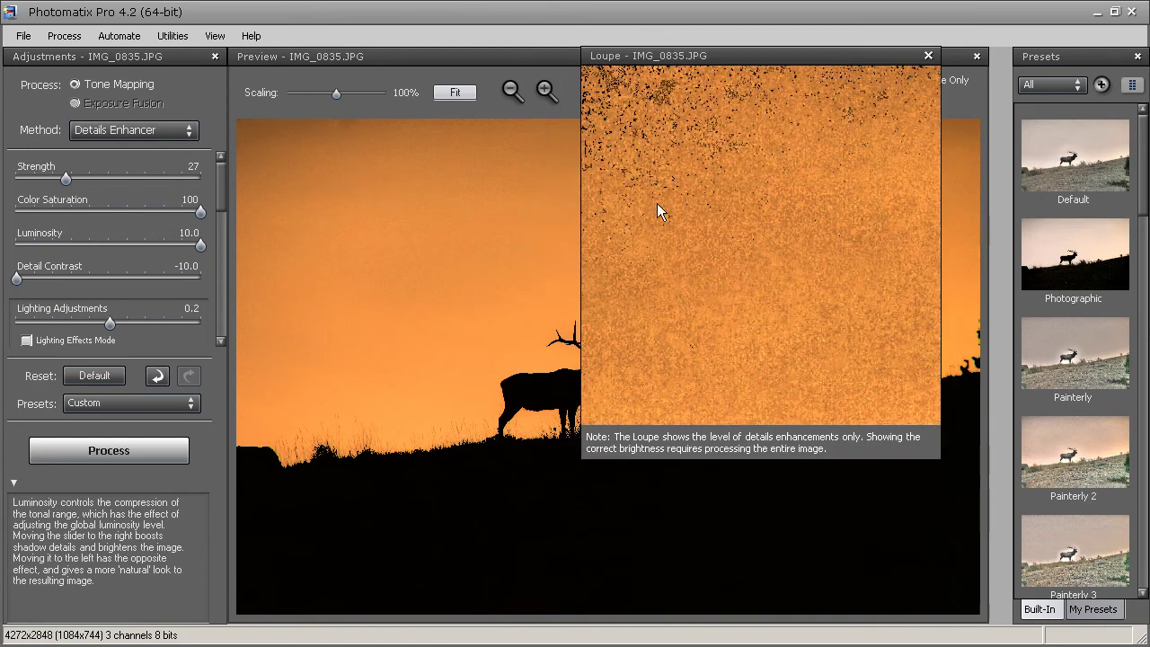
{"action": "left_click_drag", "start_coordinate": [200, 247], "coordinate": [16, 248]}
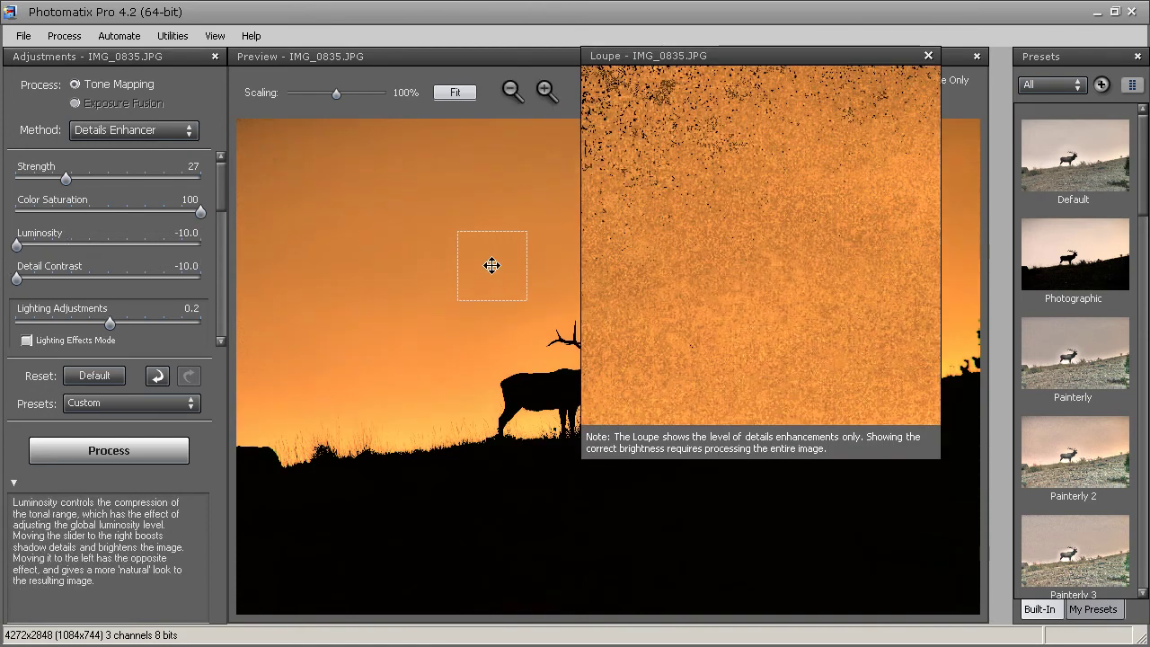
{"action": "left_click_drag", "start_coordinate": [492, 265], "coordinate": [458, 285]}
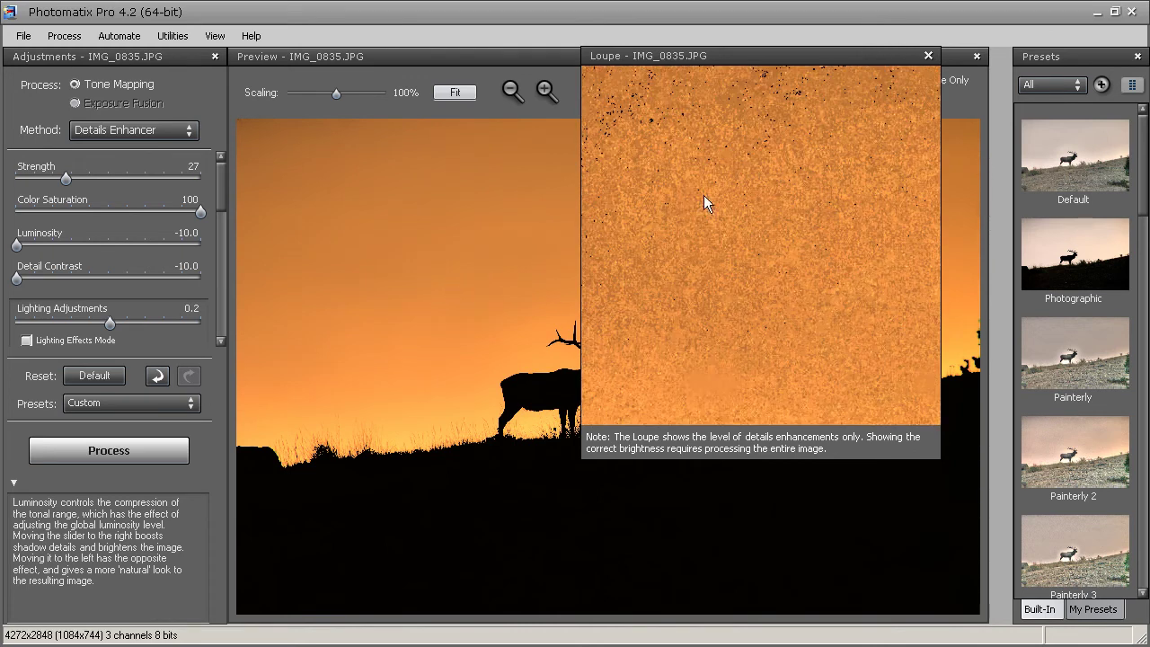
{"action": "left_click", "coordinate": [928, 56]}
Raise Micro-smoothing to 30 to reduce noise in the sky.
{"action": "left_click_drag", "start_coordinate": [222, 189], "coordinate": [230, 277]}
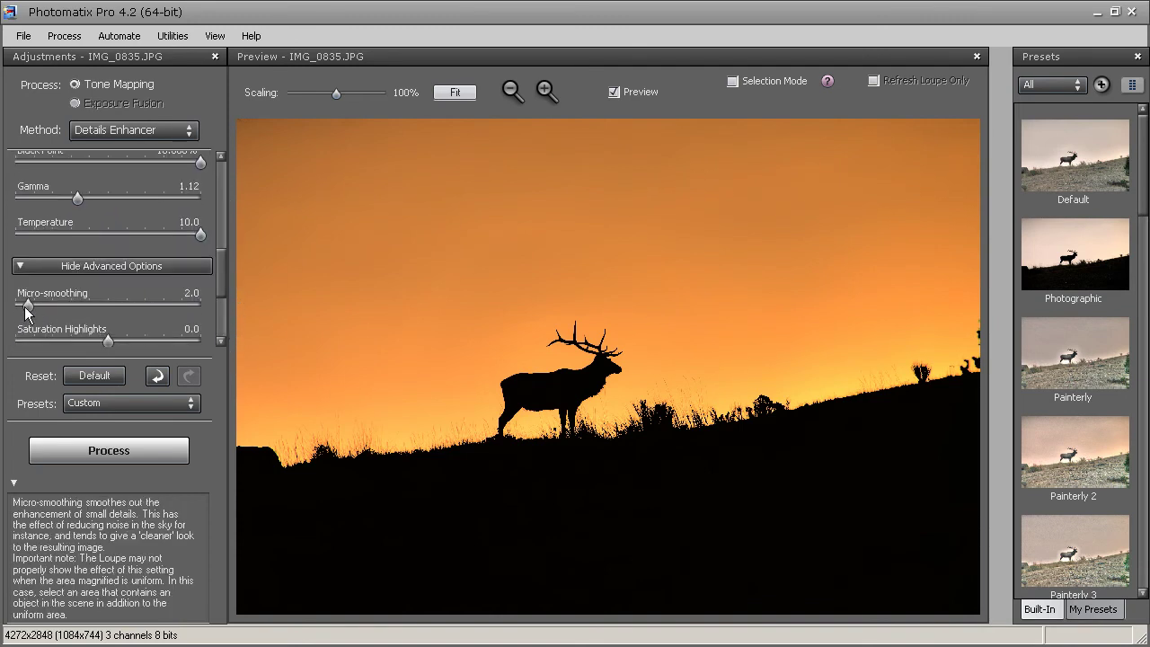
{"action": "left_click_drag", "start_coordinate": [27, 310], "coordinate": [264, 311]}
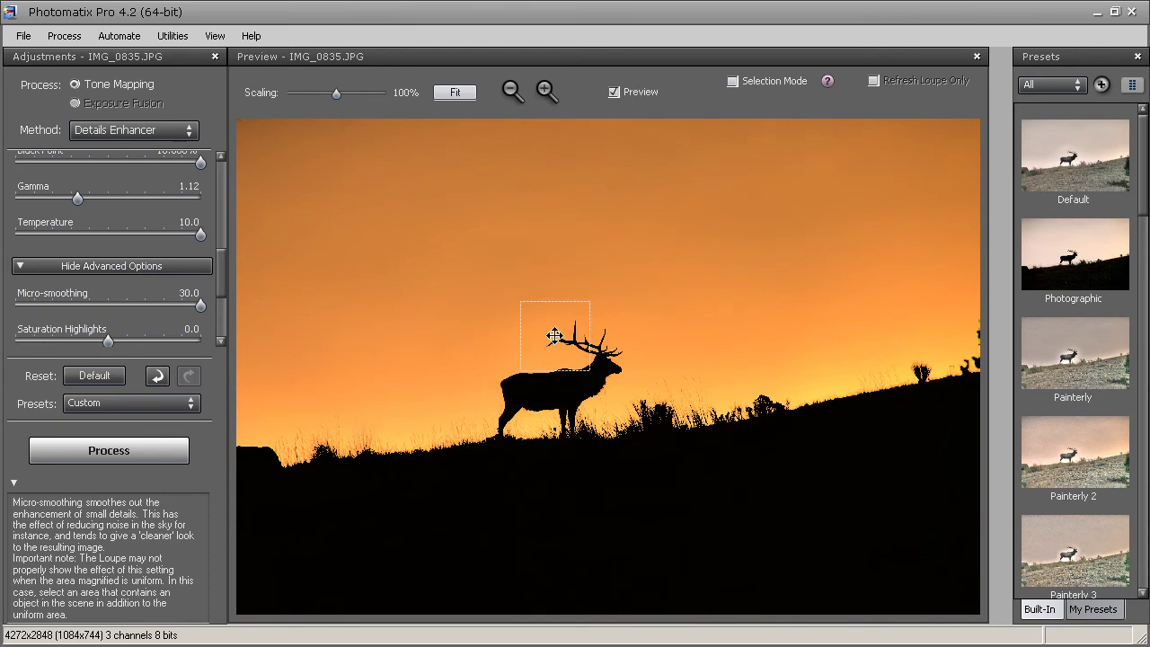
{"action": "left_click_drag", "start_coordinate": [221, 269], "coordinate": [221, 321]}
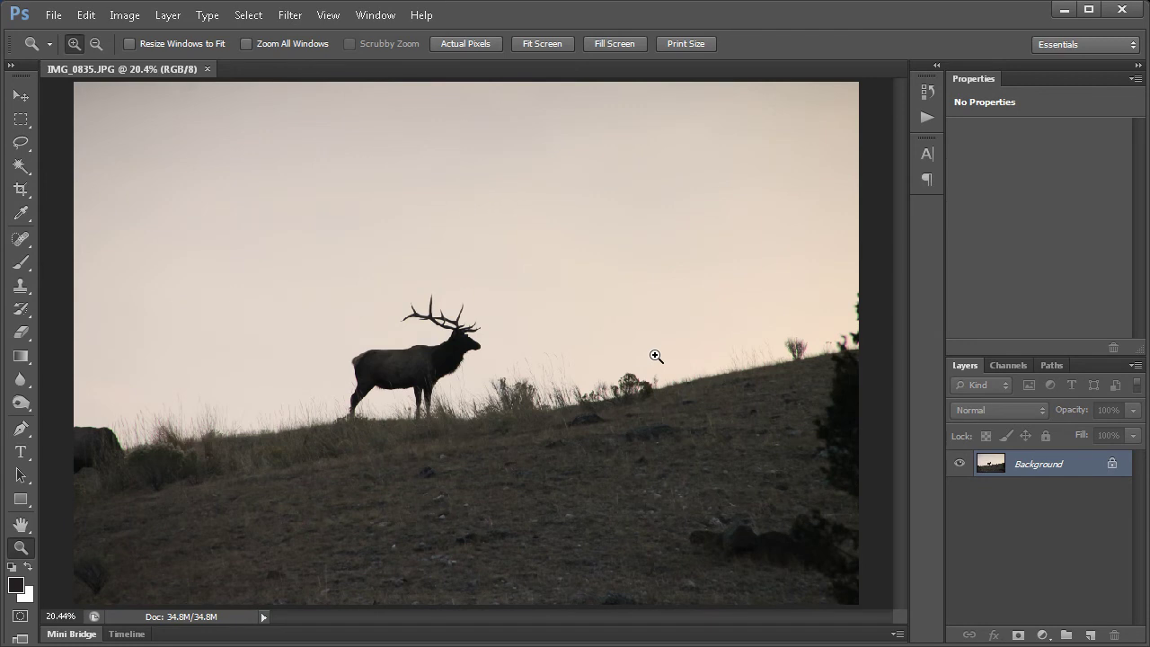
Switch to Photoshop and add a Levels adjustment above the elk photo with input levels 63, 0.53 and 234.
{"action": "key", "text": "g"}
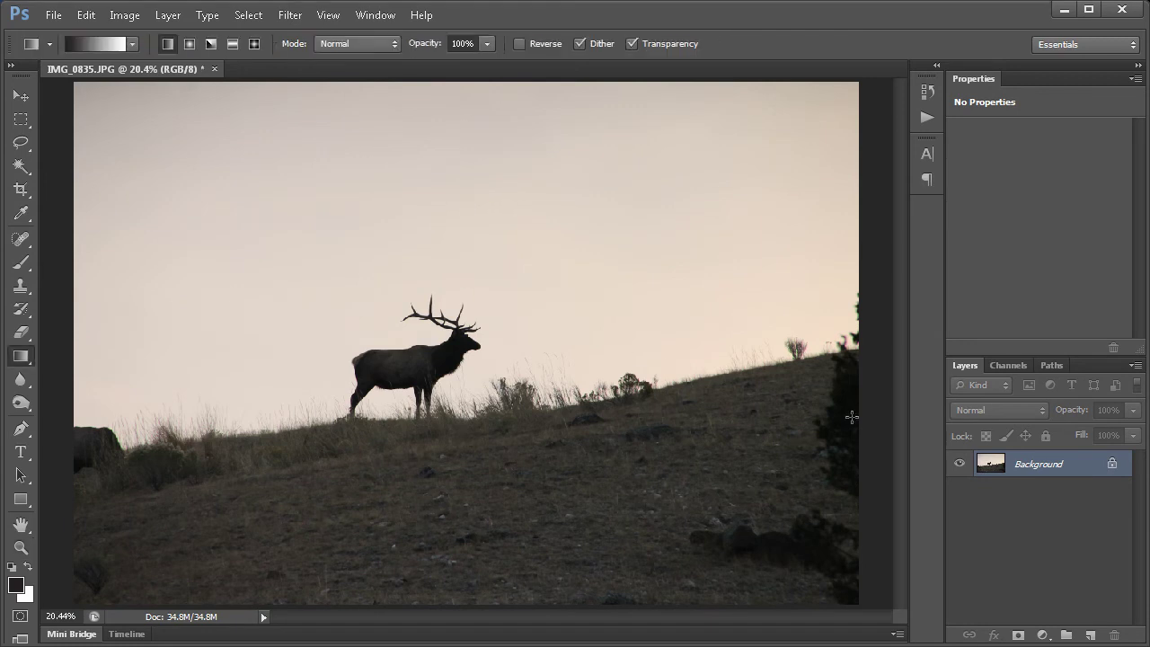
{"action": "left_click", "coordinate": [1042, 635]}
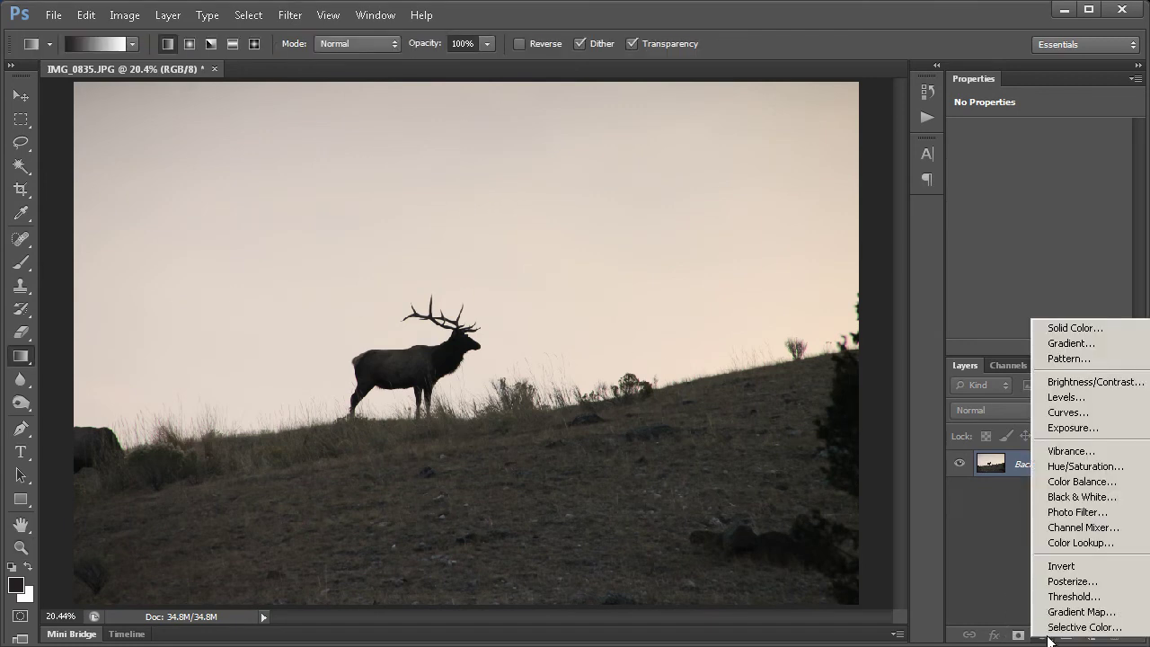
{"action": "left_click", "coordinate": [1056, 405]}
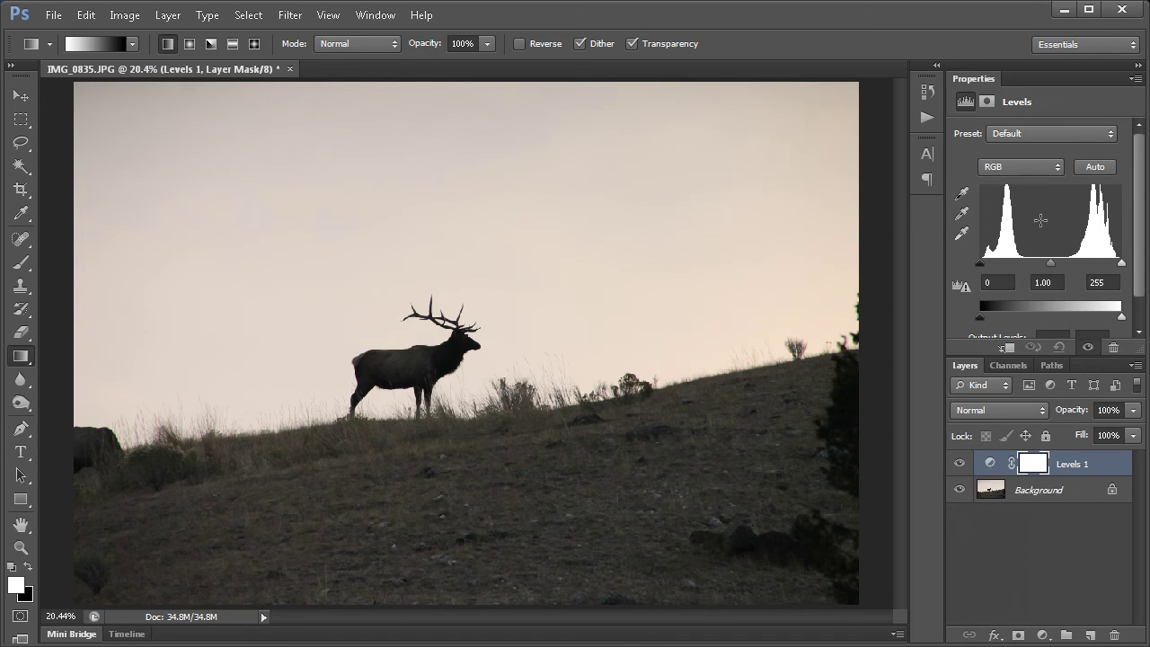
{"action": "left_click_drag", "start_coordinate": [981, 263], "coordinate": [1015, 267]}
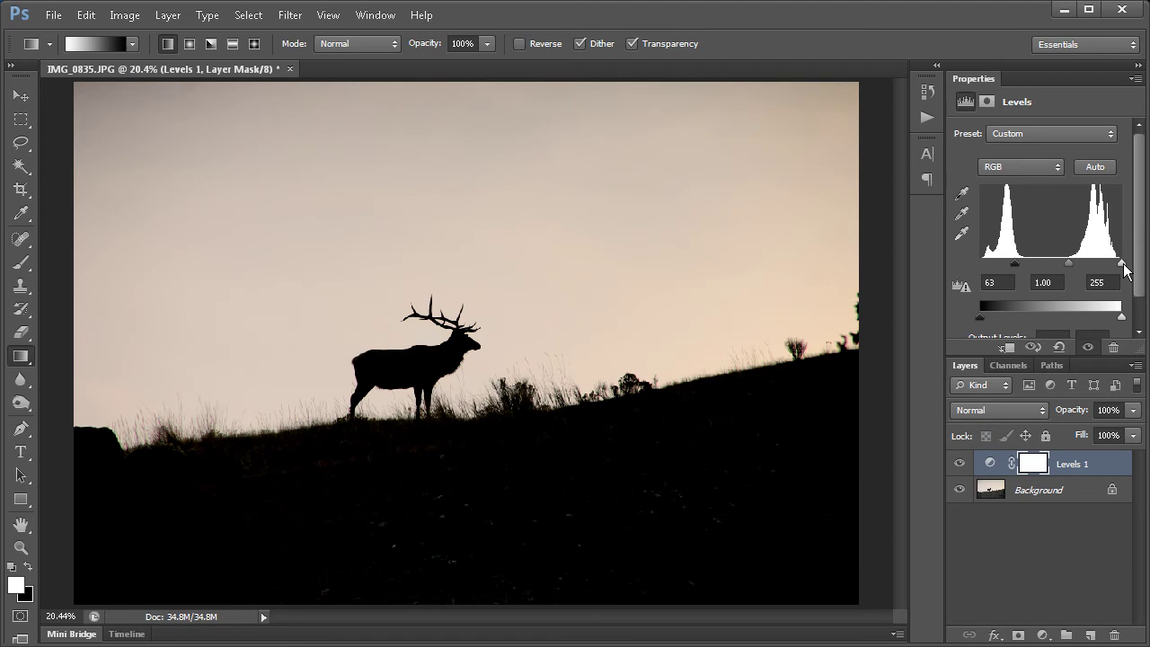
{"action": "left_click_drag", "start_coordinate": [1122, 263], "coordinate": [1084, 281]}
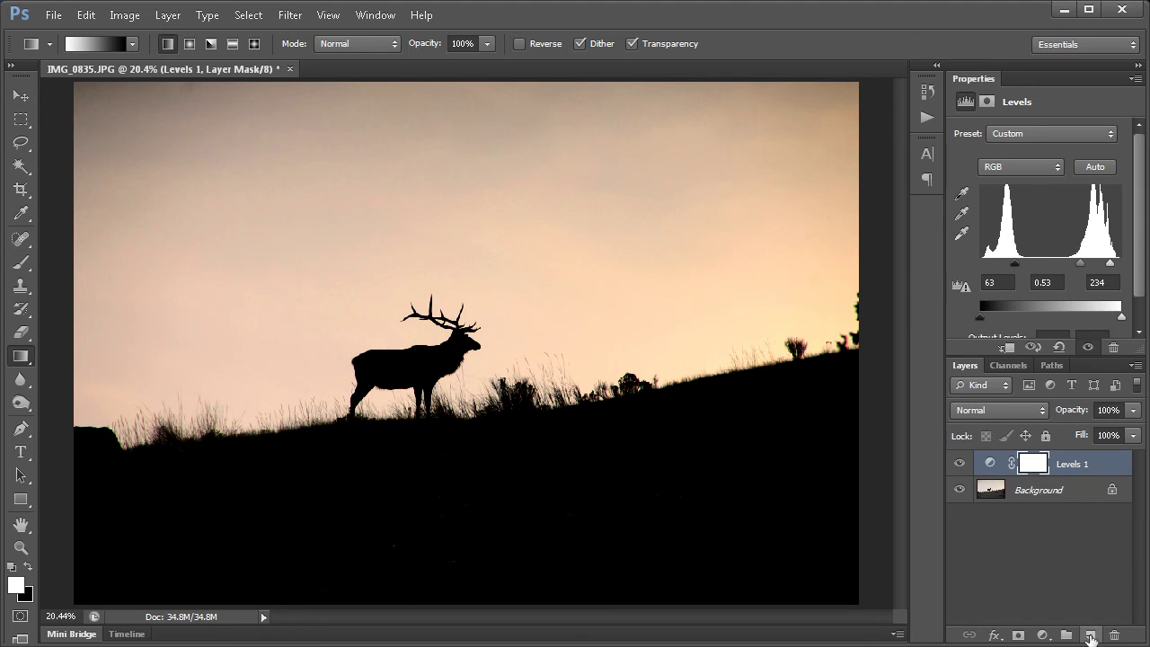
Add a new layer above Levels 1 and set the gradient's starting colour stop to orange ff6000.
{"action": "left_click", "coordinate": [1090, 636]}
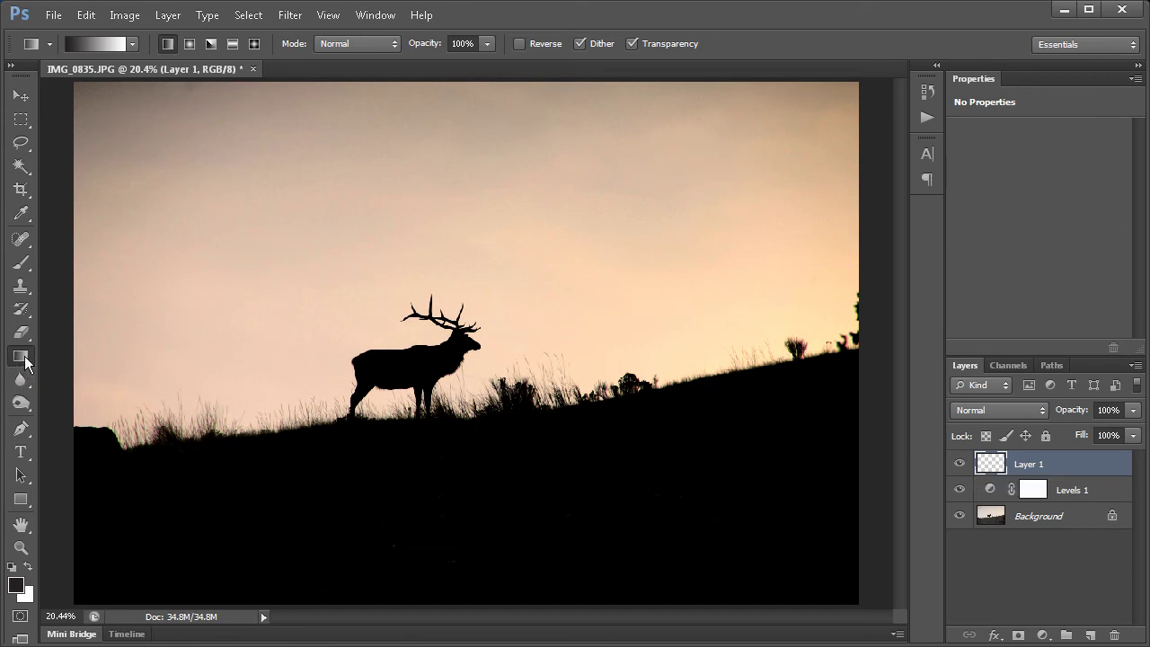
{"action": "left_click", "coordinate": [93, 45]}
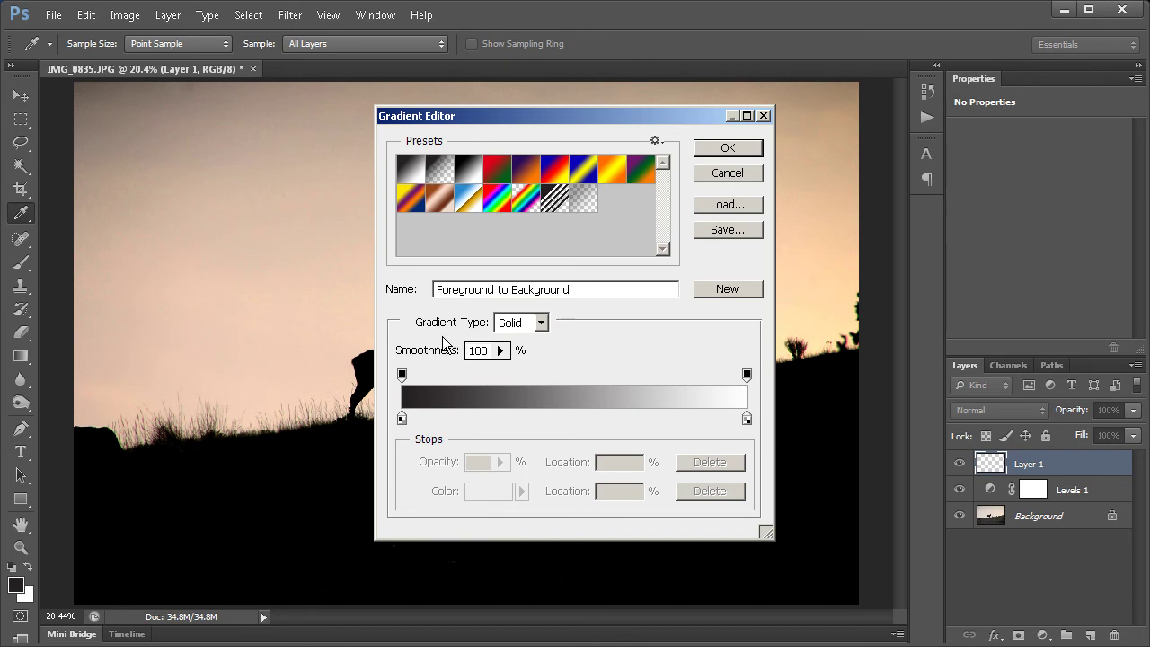
{"action": "left_click", "coordinate": [402, 419]}
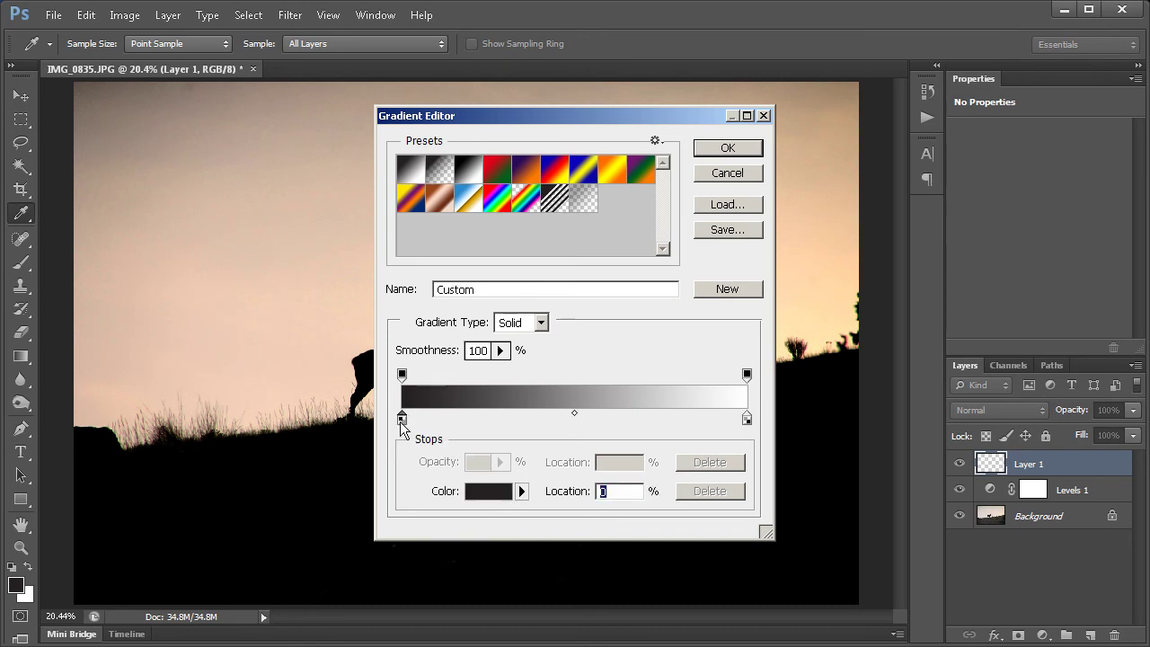
{"action": "double_click", "coordinate": [402, 421]}
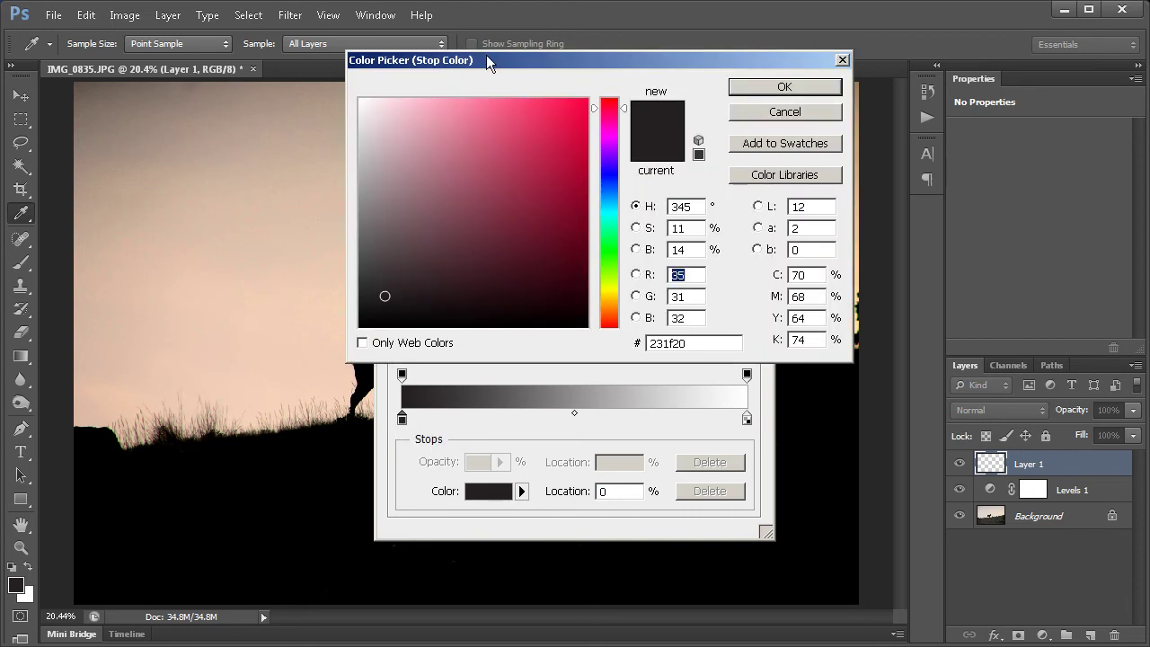
{"action": "left_click_drag", "start_coordinate": [599, 108], "coordinate": [601, 304]}
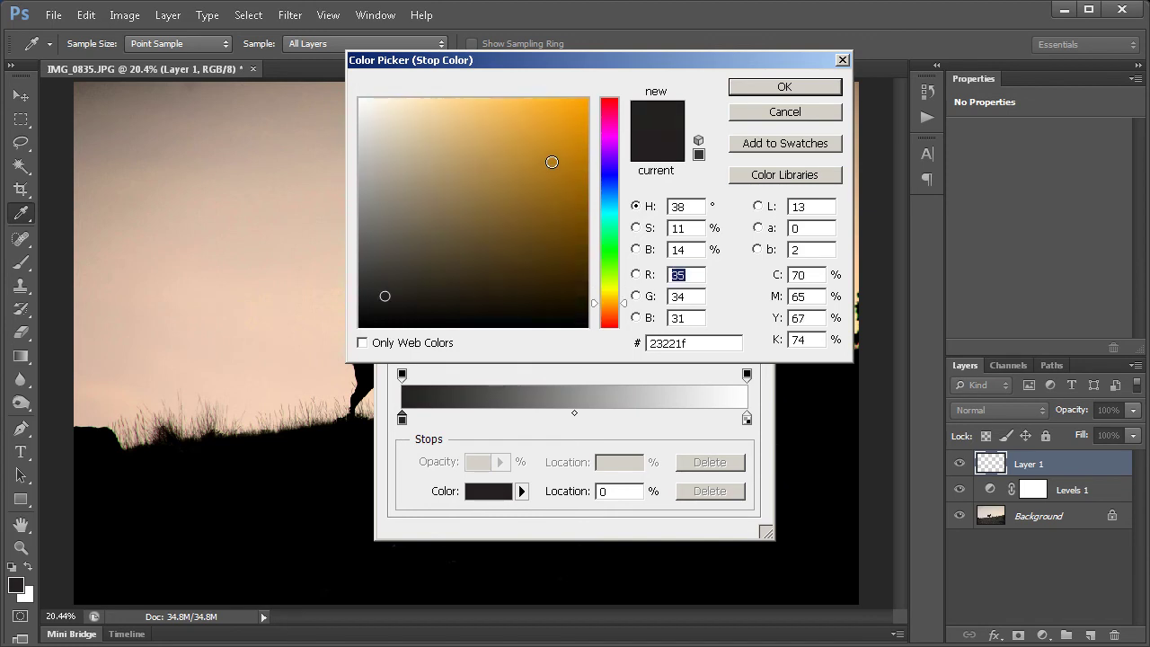
{"action": "left_click_drag", "start_coordinate": [552, 161], "coordinate": [590, 97]}
{"action": "left_click_drag", "start_coordinate": [625, 307], "coordinate": [626, 313]}
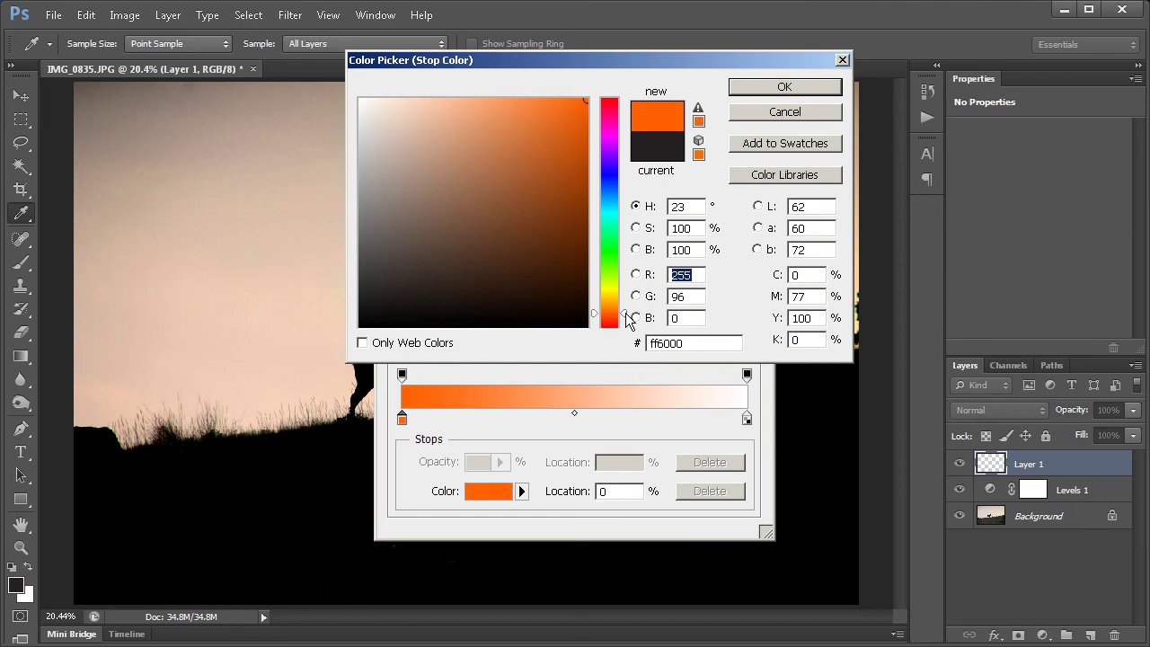
{"action": "left_click", "coordinate": [754, 90]}
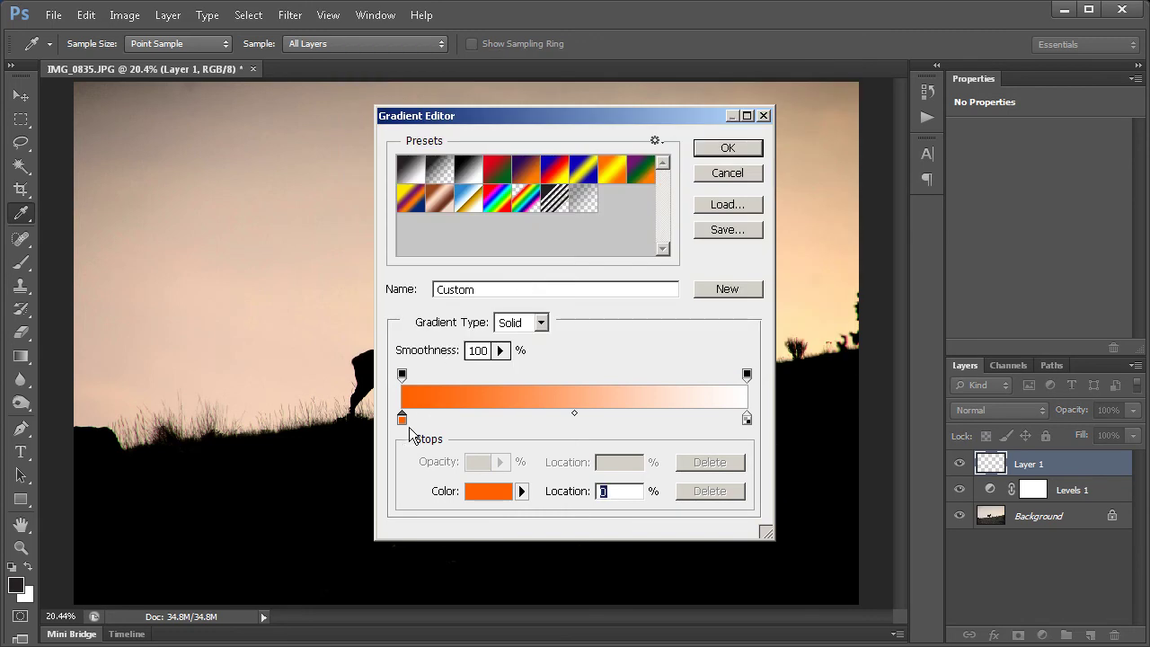
Set the gradient's end stop to yellow ffd800 and fill the new layer from the upper sky down into the hillside.
{"action": "double_click", "coordinate": [747, 419]}
{"action": "left_click_drag", "start_coordinate": [611, 307], "coordinate": [612, 293]}
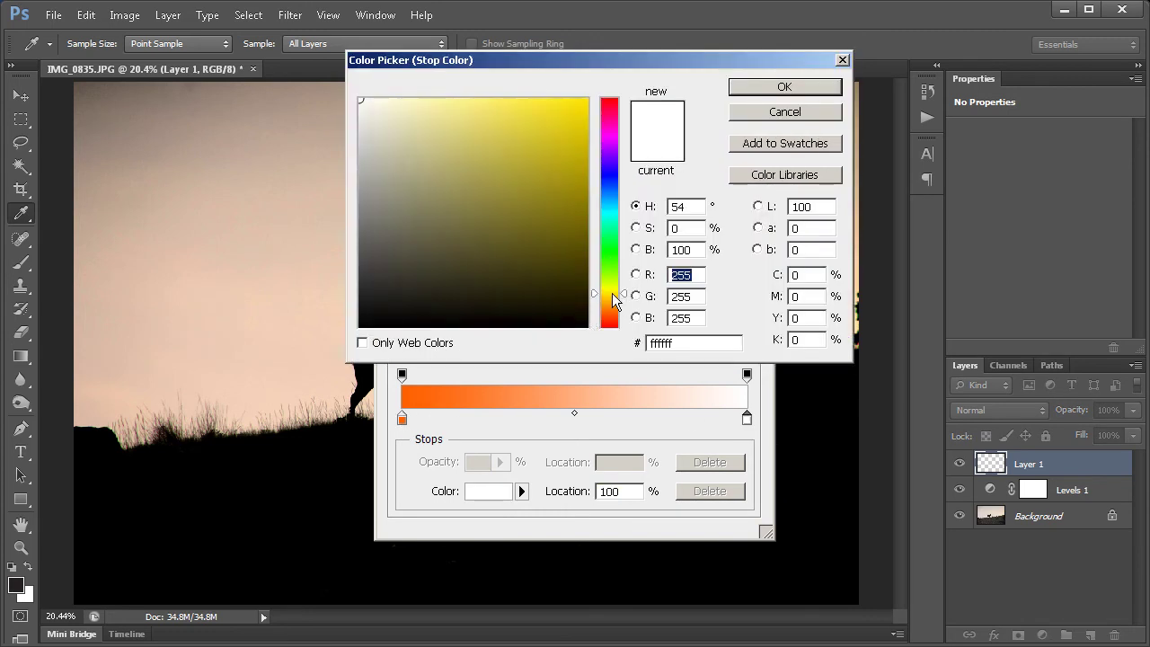
{"action": "left_click", "coordinate": [586, 100]}
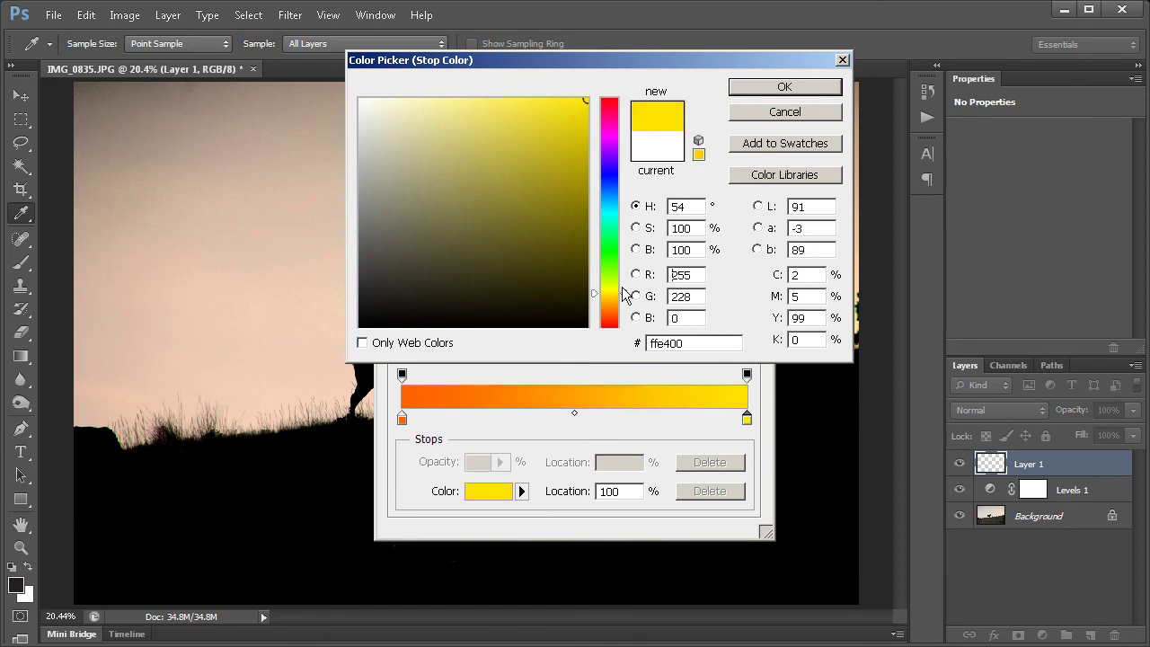
{"action": "left_click_drag", "start_coordinate": [625, 294], "coordinate": [627, 302]}
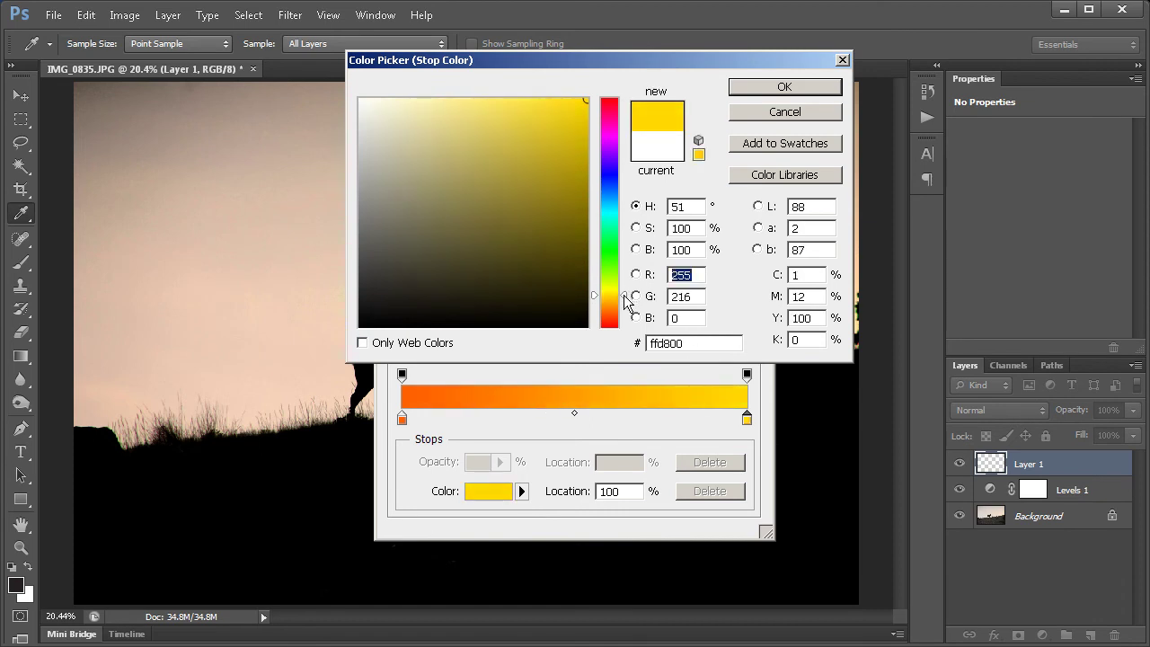
{"action": "left_click", "coordinate": [778, 90]}
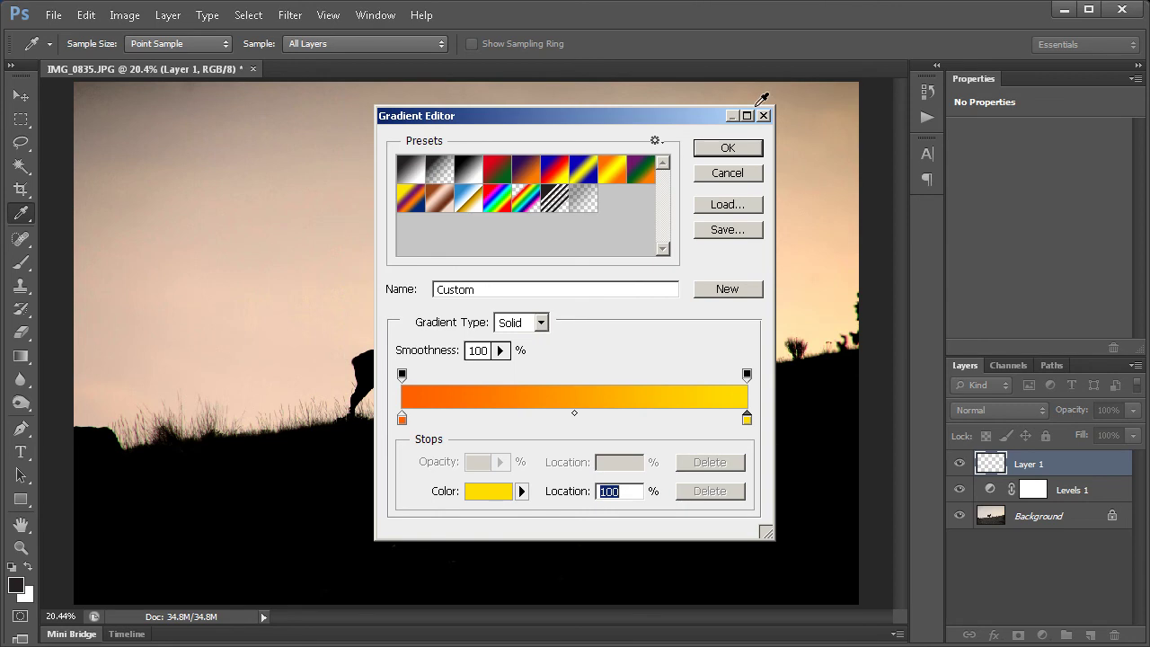
{"action": "left_click", "coordinate": [719, 151]}
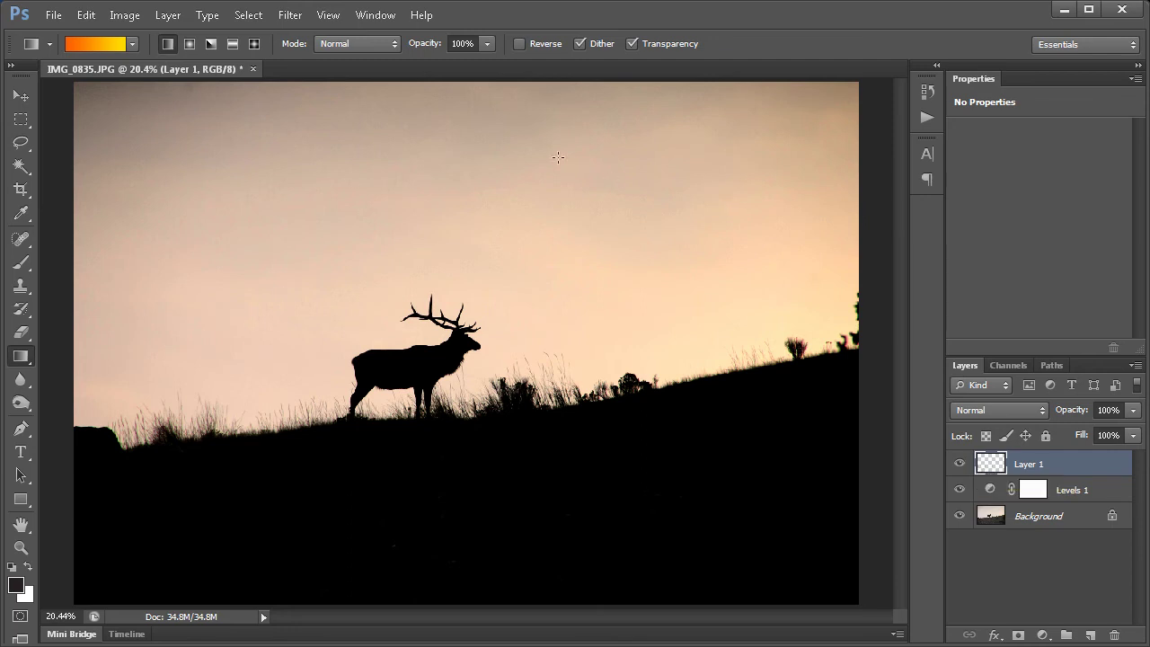
{"action": "left_click_drag", "start_coordinate": [463, 117], "coordinate": [528, 467]}
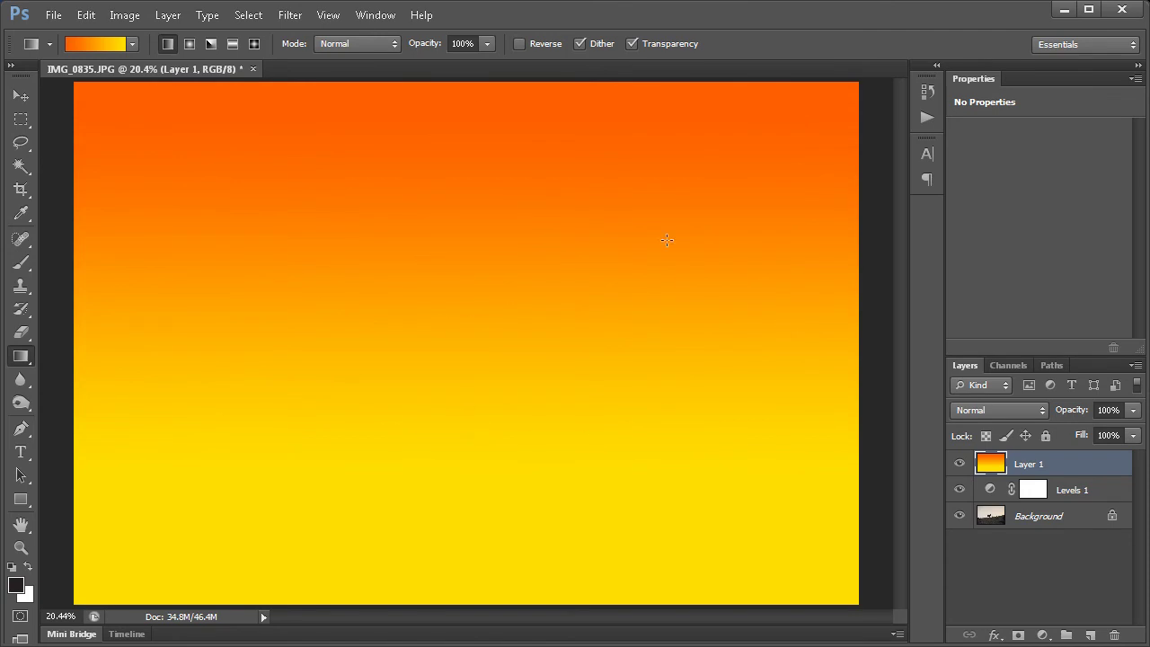
Try several blend modes on the gradient layer, including Hard Light and Overlay, and settle on Linear Burn.
{"action": "left_click", "coordinate": [1002, 410]}
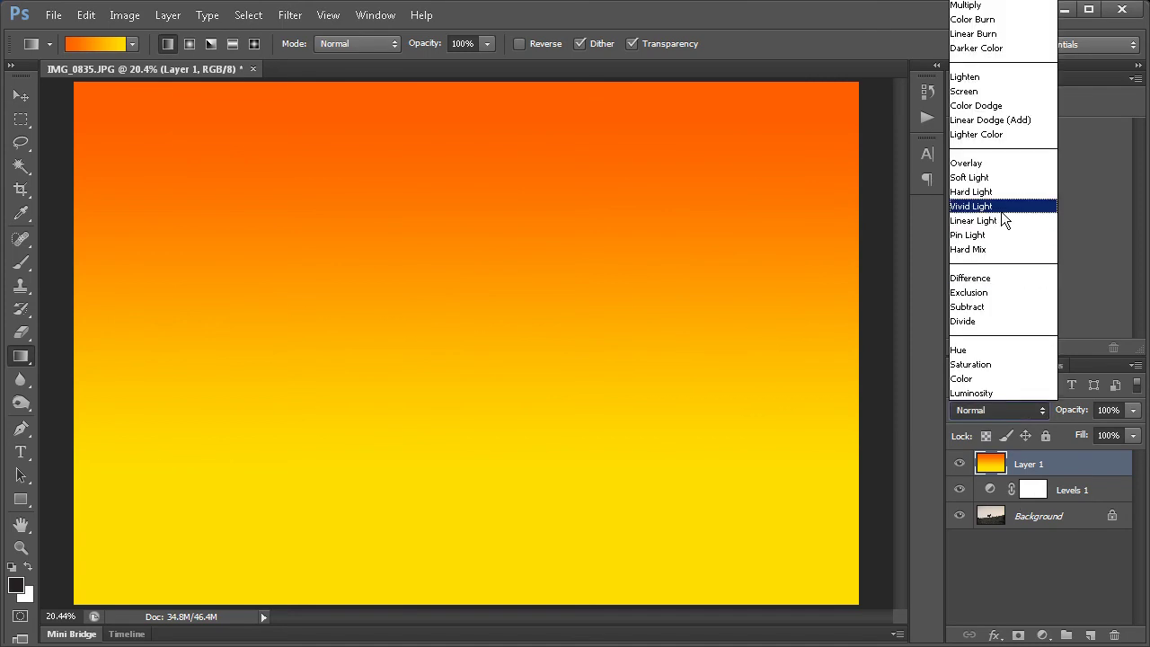
{"action": "left_click", "coordinate": [1003, 221]}
{"action": "left_click", "coordinate": [1036, 413]}
{"action": "left_click", "coordinate": [1009, 190]}
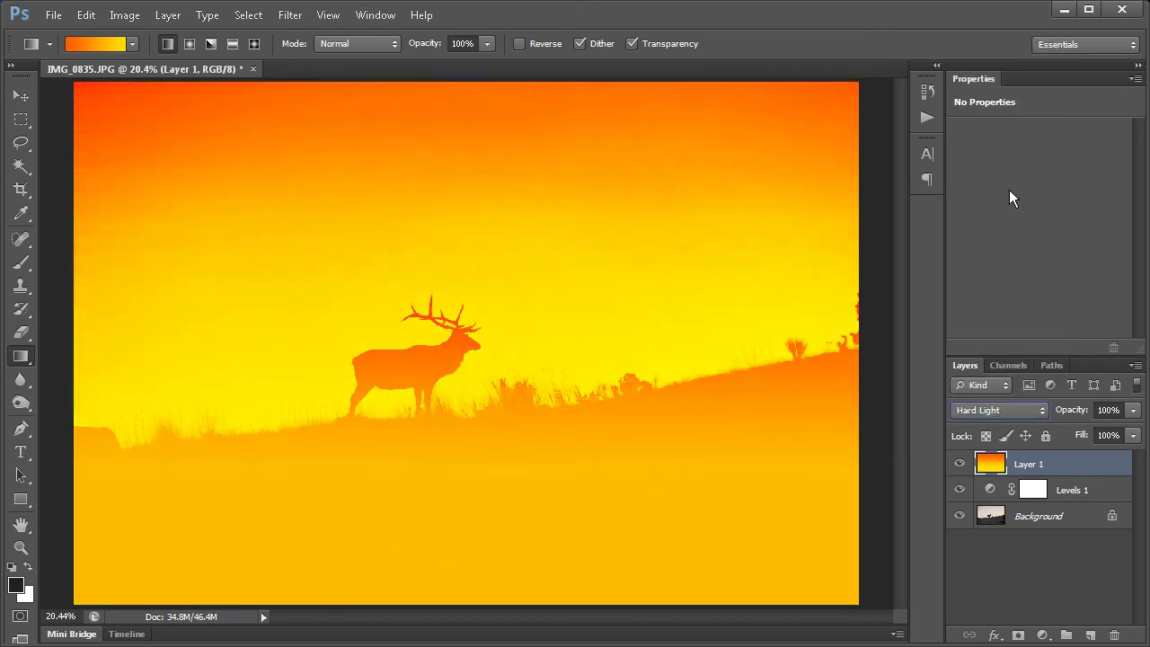
{"action": "key", "text": "Up"}
{"action": "key", "text": "Up"}
{"action": "key", "text": "Up"}
{"action": "key", "text": "Up"}
{"action": "key", "text": "Up"}
{"action": "key", "text": "Up"}
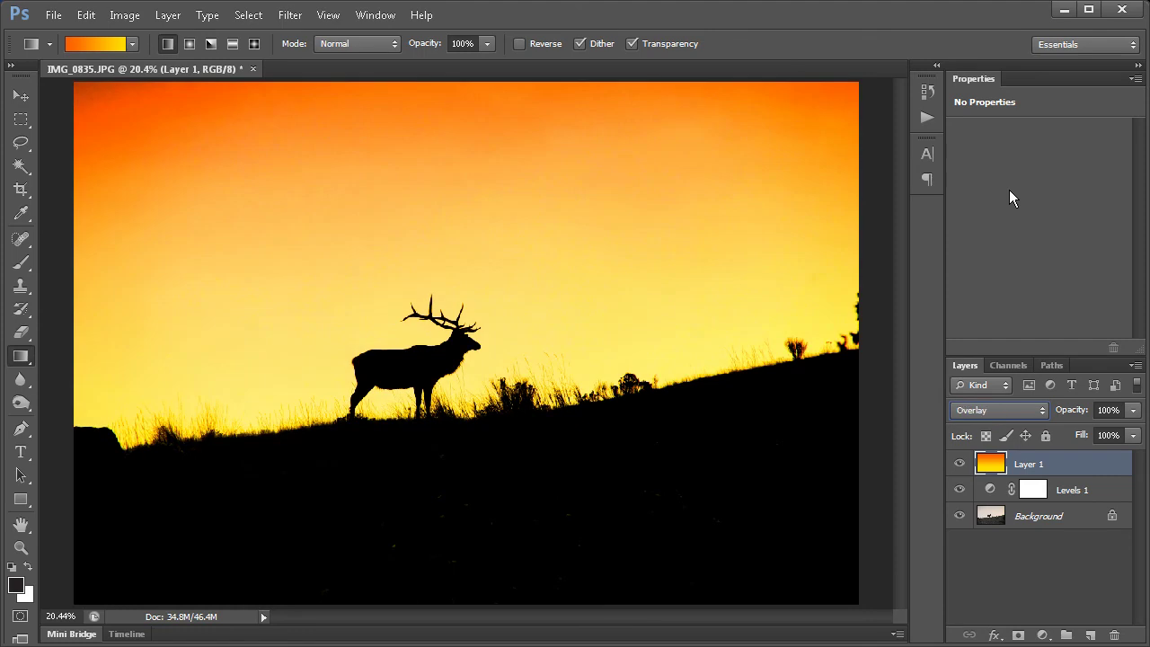
{"action": "key", "text": "Up"}
{"action": "key", "text": "Up"}
{"action": "key", "text": "Up"}
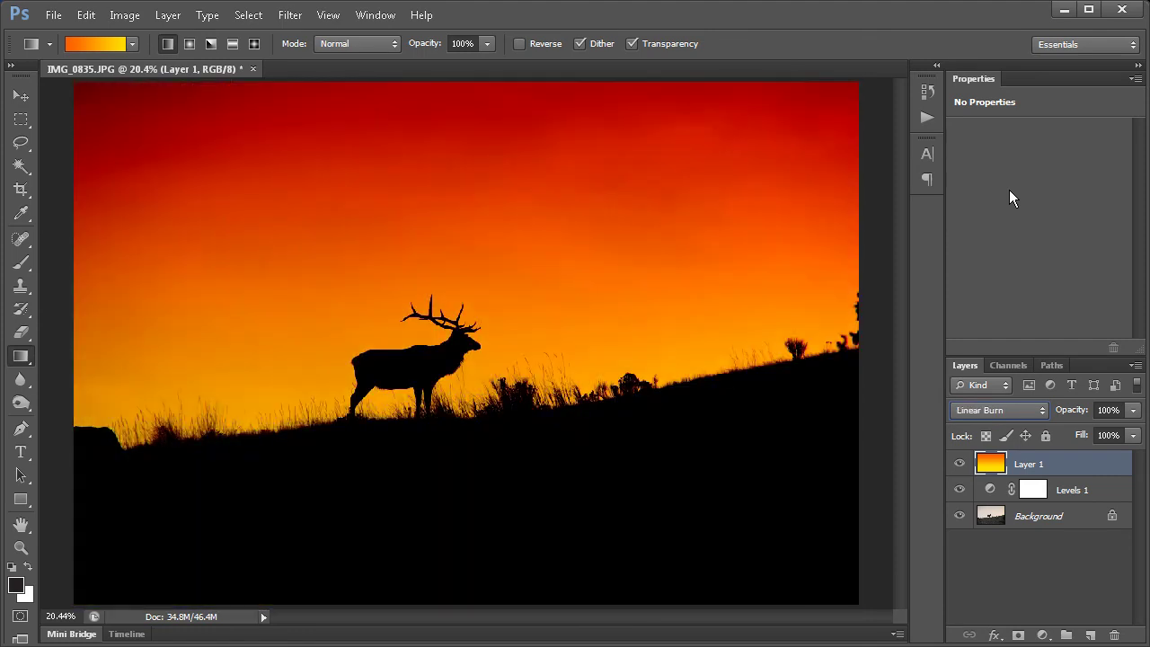
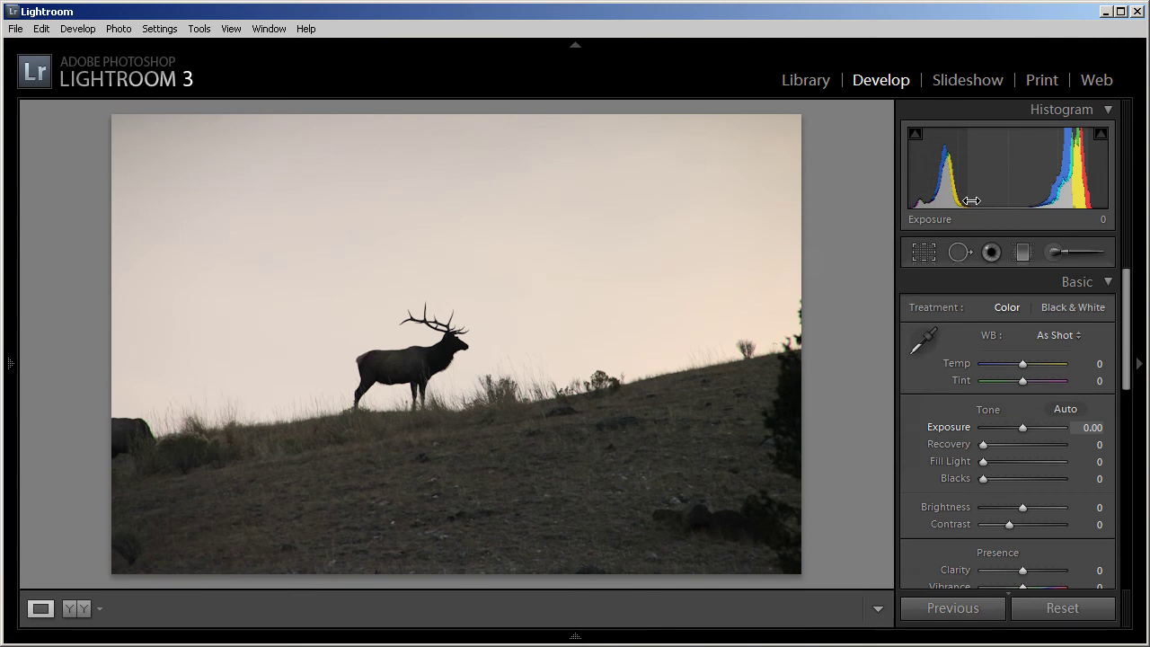
Switch to Lightroom, collapse the histogram, and set the elk photo's Contrast to +62 and Blacks to 48.
{"action": "key", "text": "ctrl+0"}
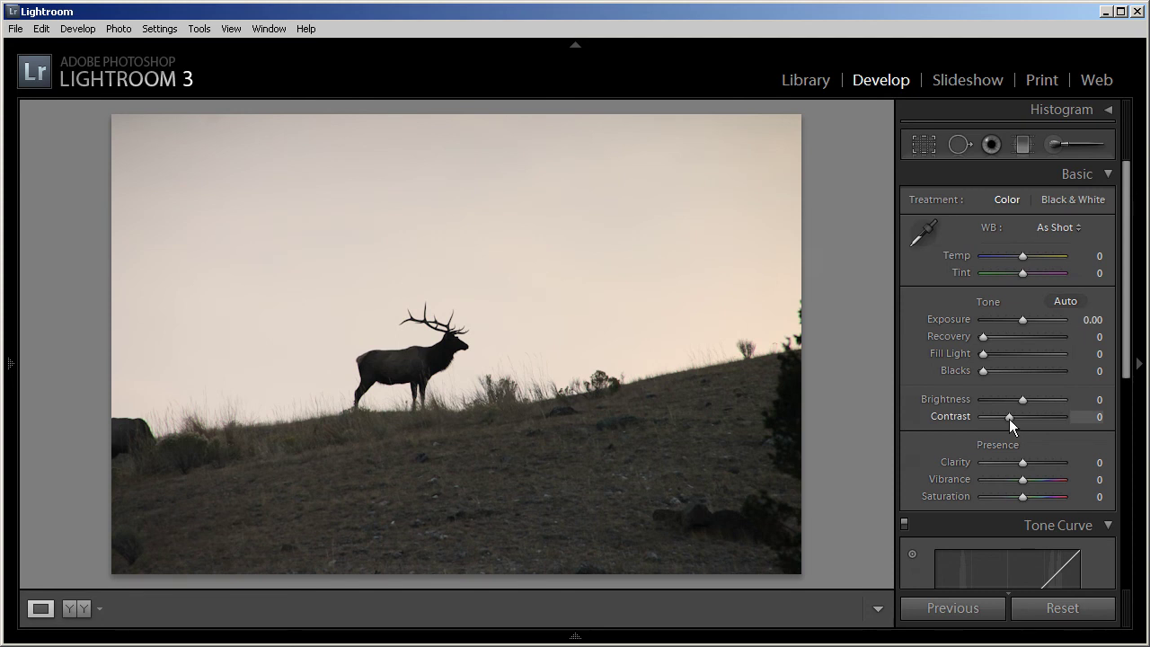
{"action": "left_click_drag", "start_coordinate": [1008, 416], "coordinate": [1039, 424]}
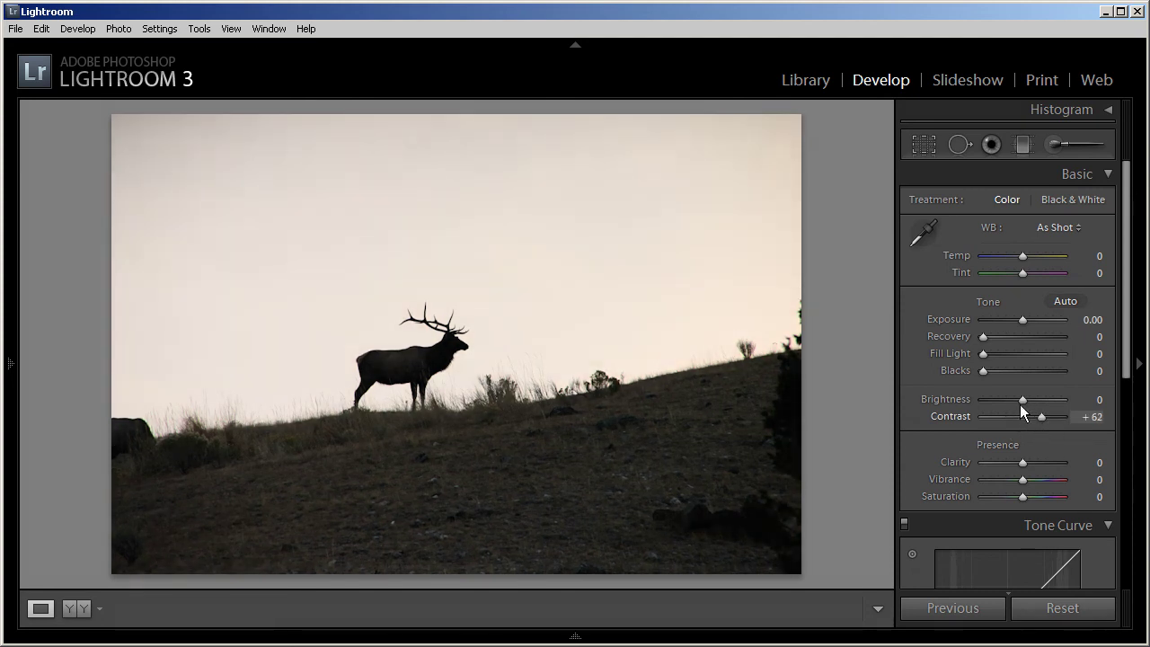
{"action": "left_click_drag", "start_coordinate": [985, 371], "coordinate": [1023, 388]}
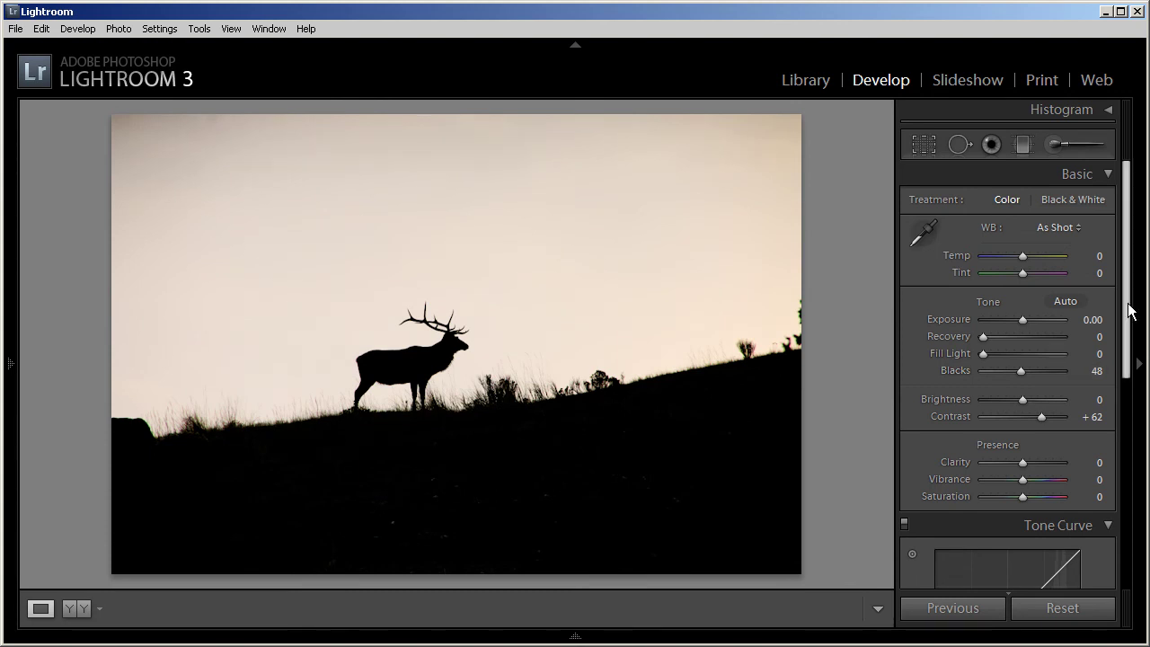
Draw a graduated filter from near the top of the sky down into the dark hillside.
{"action": "left_click", "coordinate": [1023, 145]}
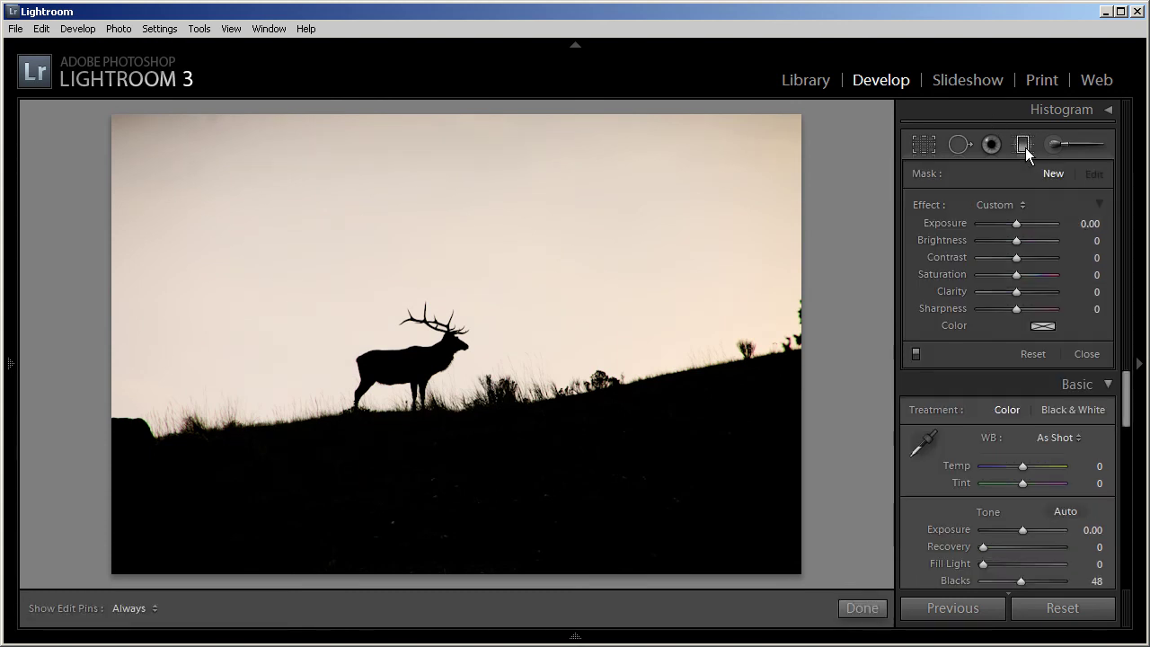
{"action": "left_click", "coordinate": [1026, 145]}
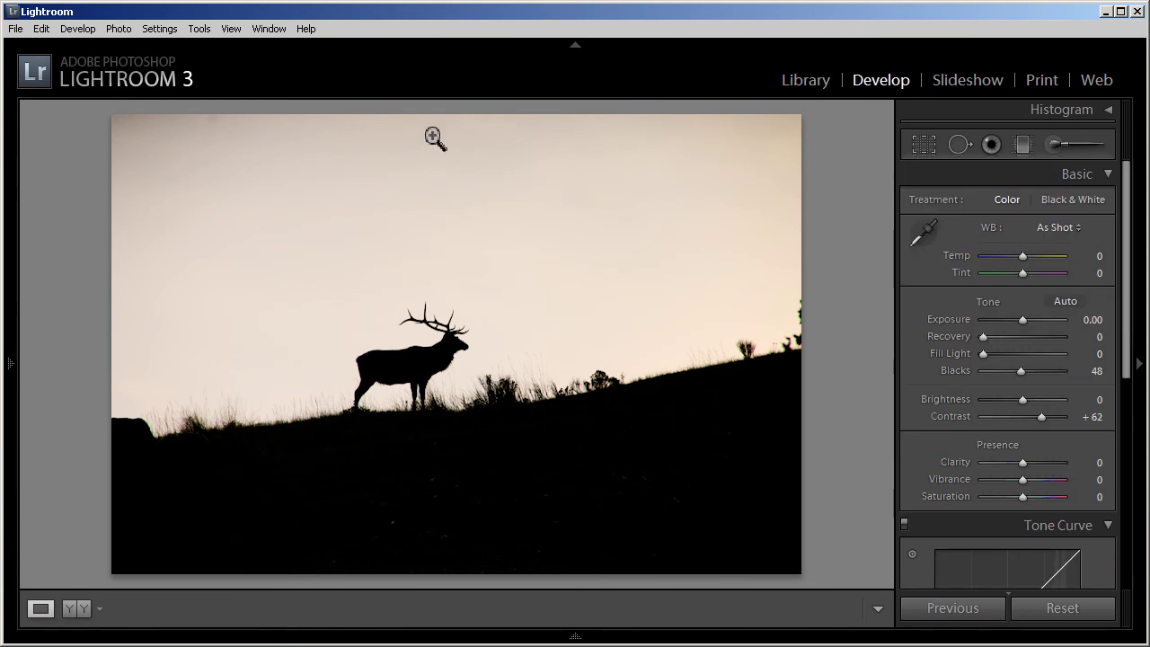
{"action": "left_click", "coordinate": [1024, 146]}
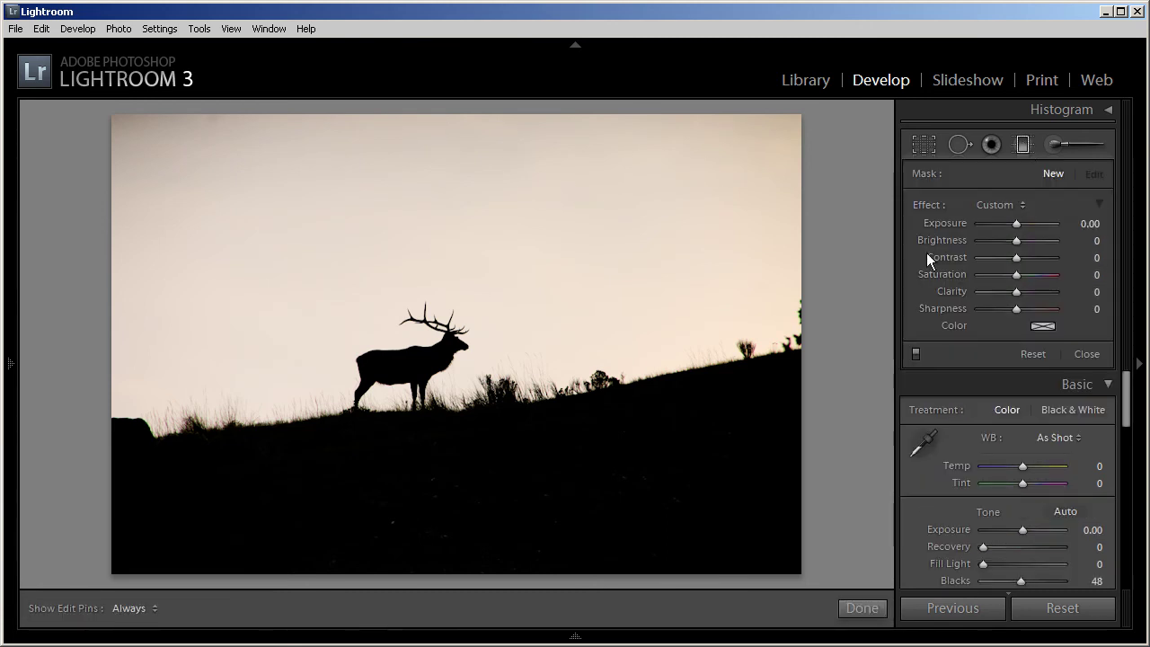
{"action": "left_click_drag", "start_coordinate": [495, 146], "coordinate": [521, 493]}
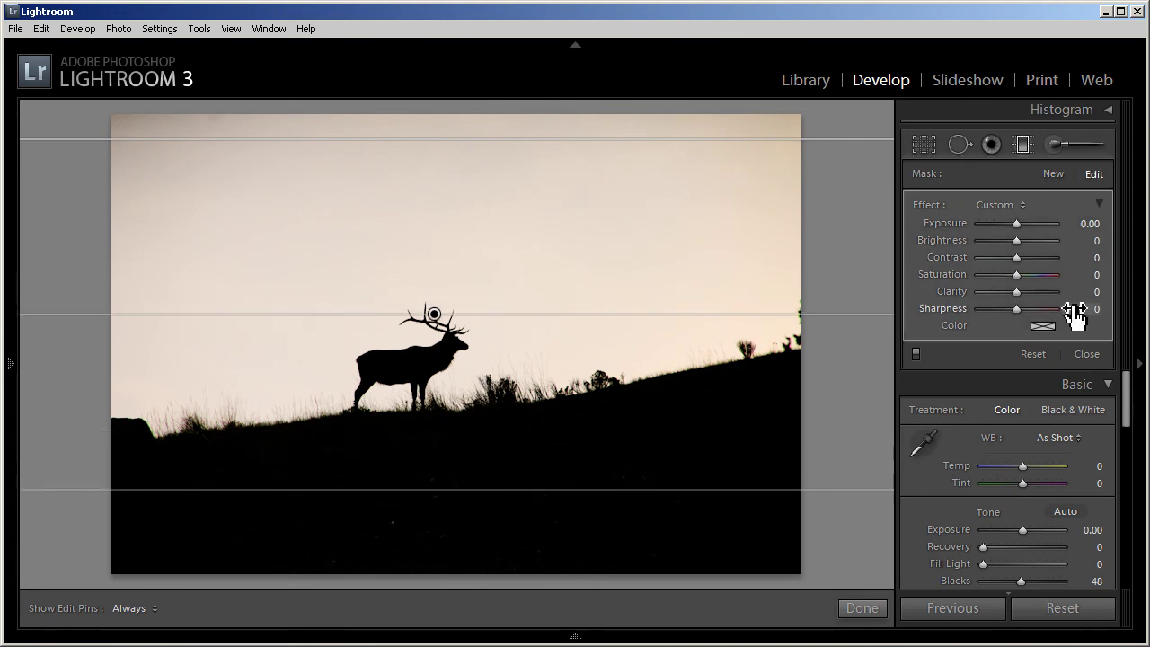
Try the saved yellow swatch as the graduated filter's colour, and settle on a deep orange tint.
{"action": "left_click", "coordinate": [1042, 326]}
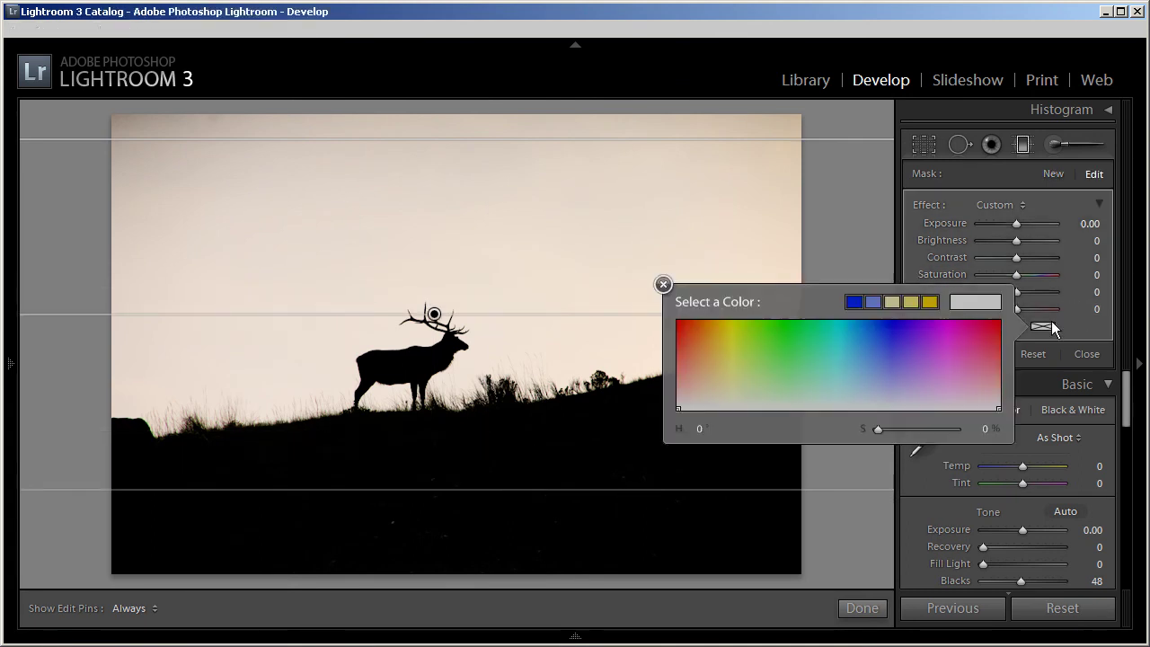
{"action": "left_click", "coordinate": [929, 301]}
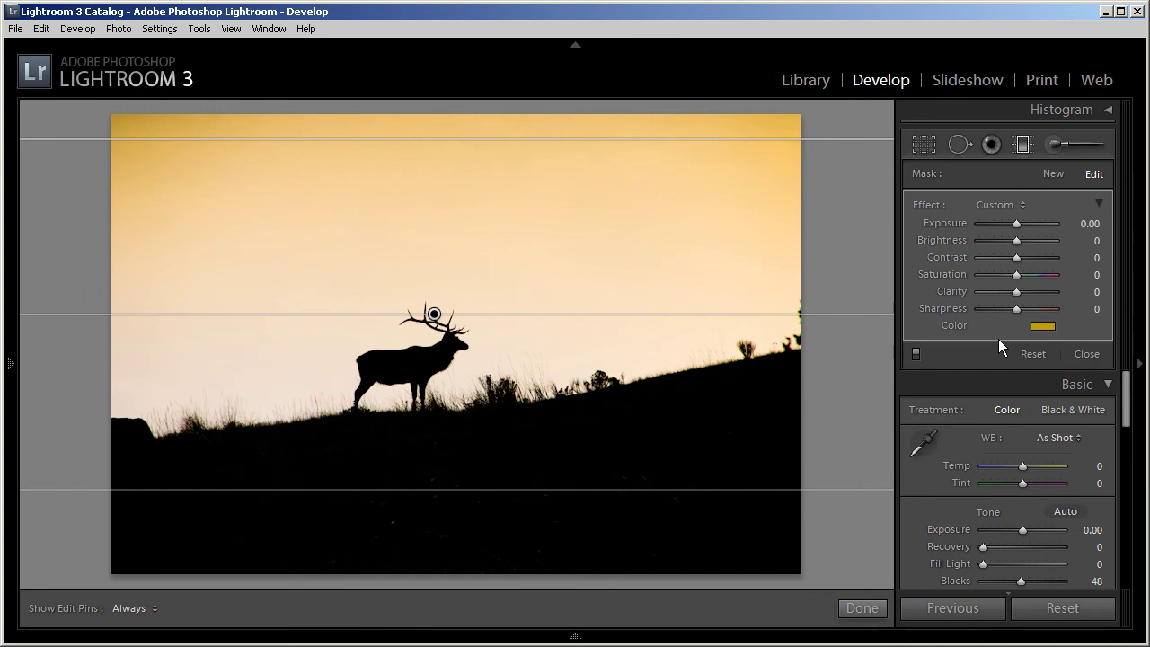
{"action": "left_click", "coordinate": [1043, 328]}
{"action": "left_click", "coordinate": [705, 322]}
{"action": "left_click_drag", "start_coordinate": [705, 321], "coordinate": [697, 325]}
{"action": "left_click", "coordinate": [664, 286]}
Set the orange filter's Exposure to -0.19 and Brightness to -24, and lower its upper boundary further into the sky.
{"action": "left_click", "coordinate": [1014, 222]}
{"action": "left_click_drag", "start_coordinate": [1014, 226], "coordinate": [1009, 251]}
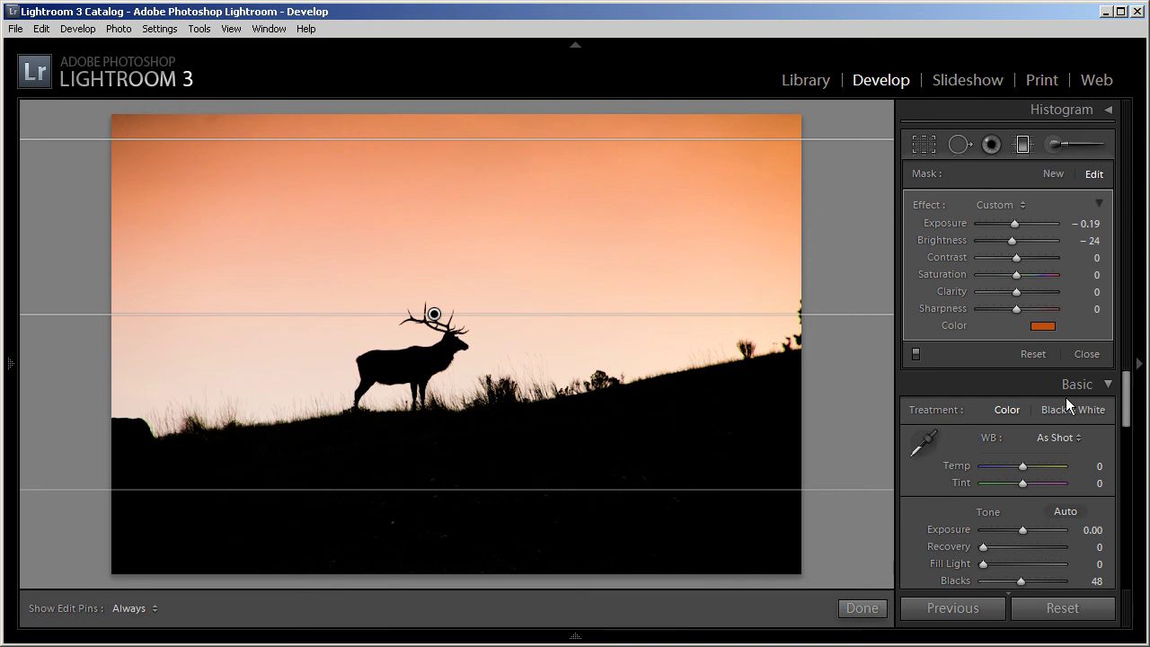
{"action": "left_click_drag", "start_coordinate": [700, 140], "coordinate": [698, 230]}
{"action": "mouse_move", "coordinate": [634, 490]}
{"action": "left_mouse_down"}
{"action": "mouse_move", "coordinate": [642, 436]}
{"action": "mouse_move", "coordinate": [634, 483]}
{"action": "mouse_move", "coordinate": [616, 457]}
{"action": "mouse_move", "coordinate": [619, 506]}
{"action": "mouse_move", "coordinate": [629, 482]}
{"action": "mouse_move", "coordinate": [629, 500]}
{"action": "left_mouse_up"}
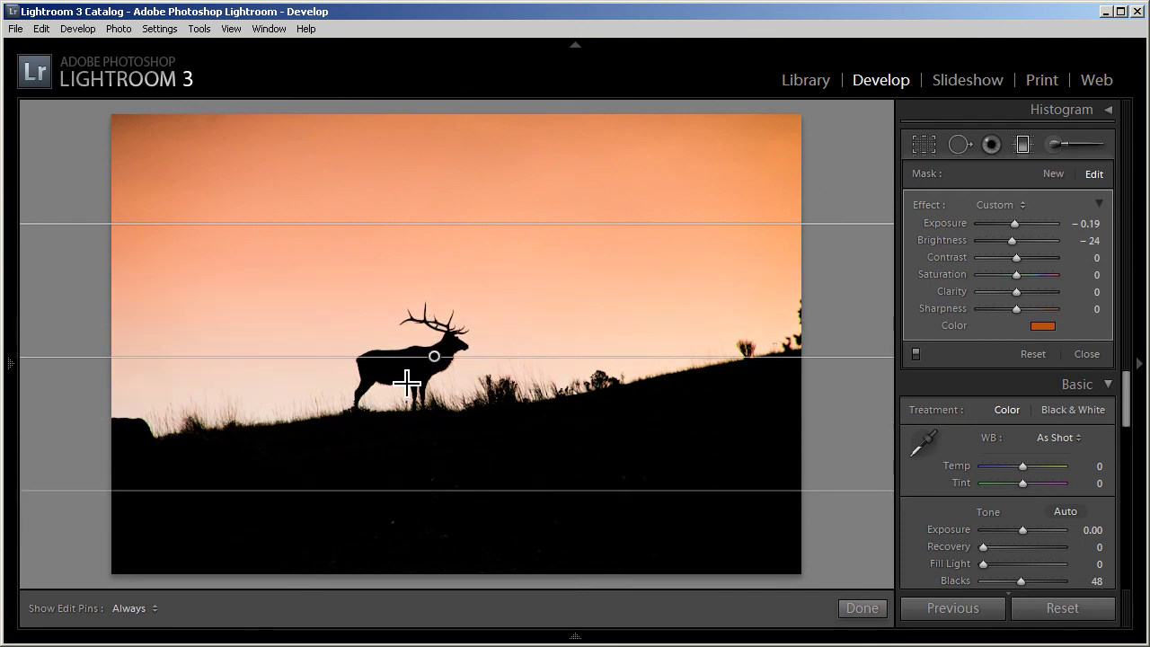
{"action": "left_click", "coordinate": [860, 609]}
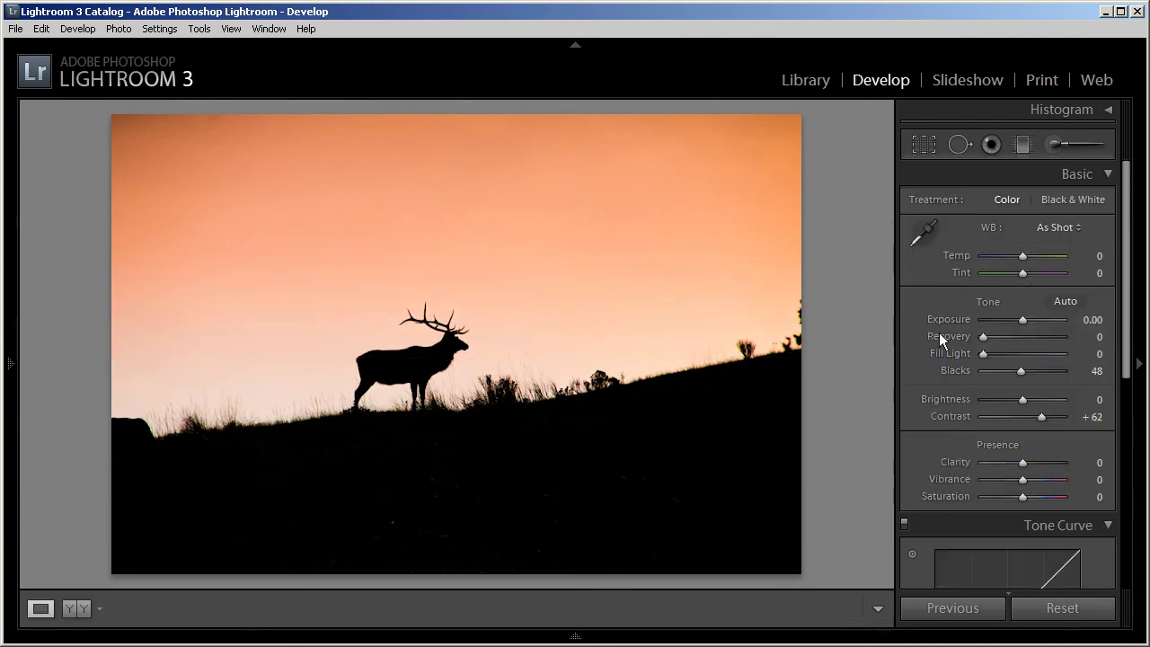
Draw a second graduated filter from the hillside up to just above the antlers, tinted golden yellow with hue 48 and saturation 94%.
{"action": "left_click", "coordinate": [1022, 144]}
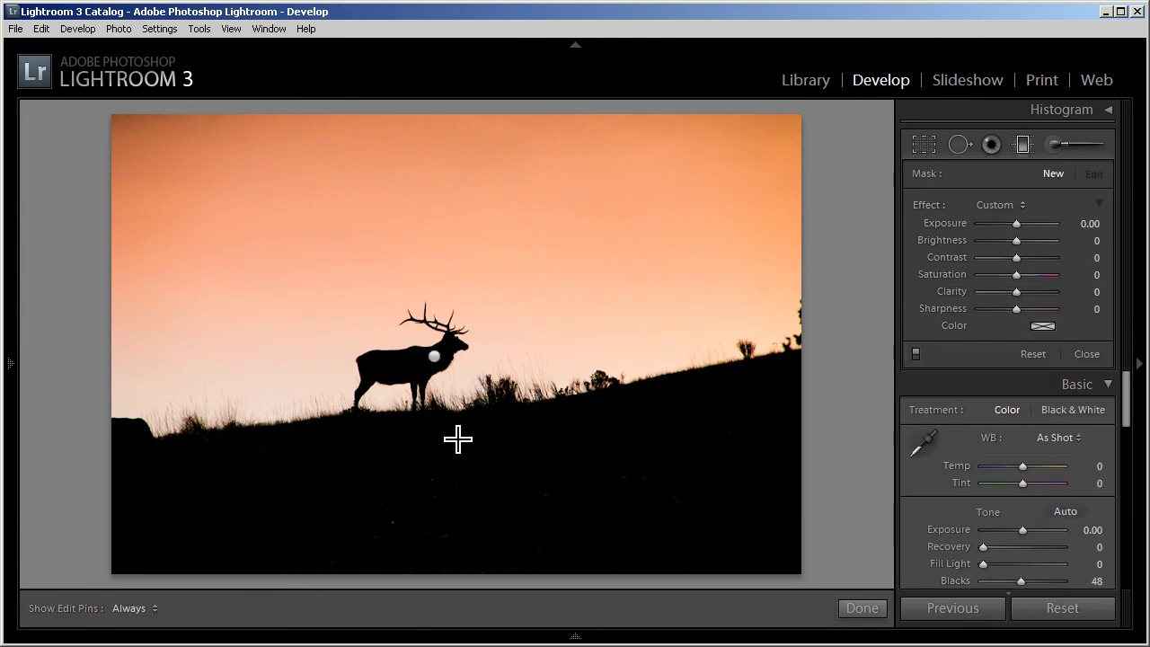
{"action": "left_click_drag", "start_coordinate": [473, 485], "coordinate": [526, 296]}
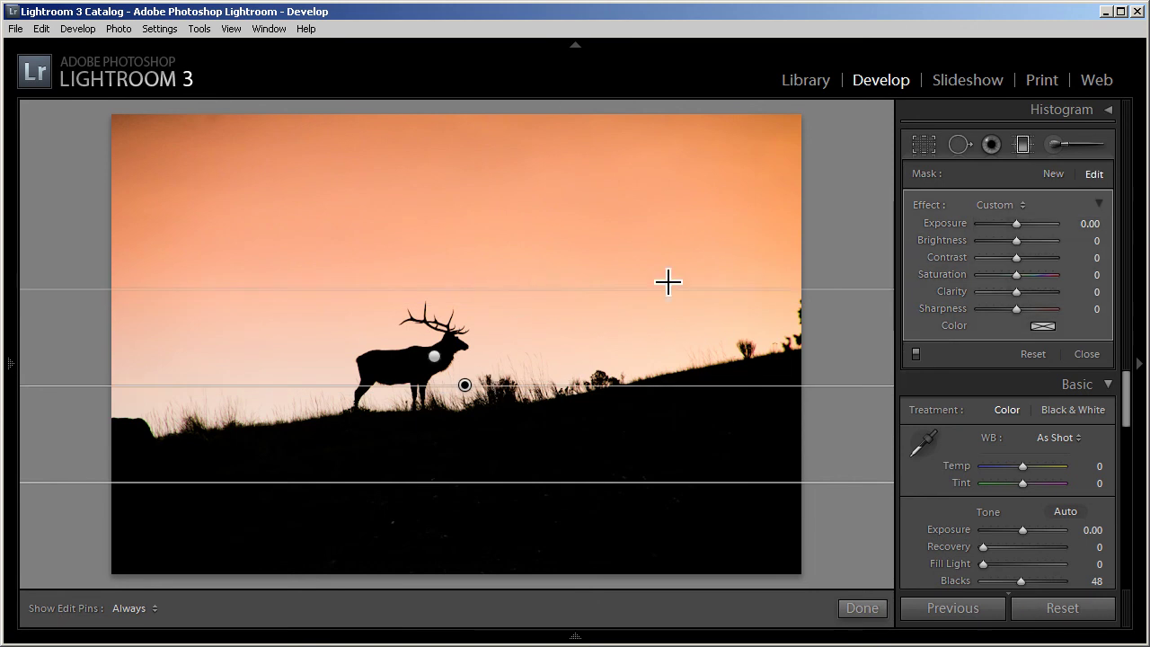
{"action": "left_click", "coordinate": [1042, 326]}
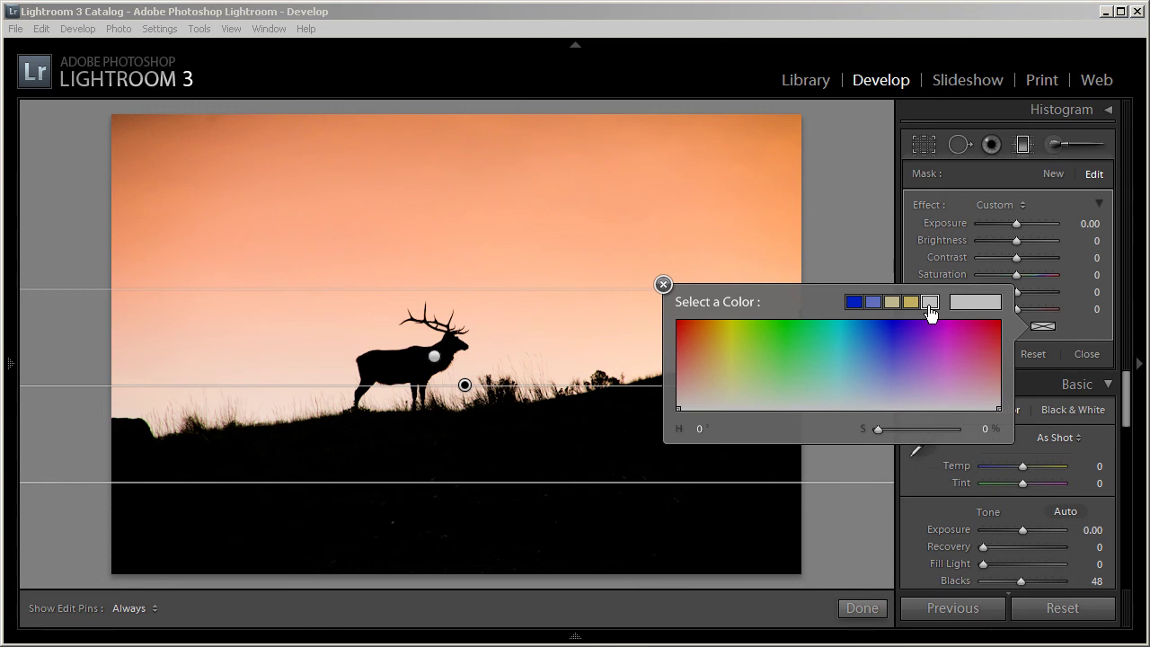
{"action": "left_click", "coordinate": [1062, 319]}
{"action": "left_click", "coordinate": [1044, 329]}
{"action": "left_click", "coordinate": [1059, 326]}
{"action": "left_click_drag", "start_coordinate": [1038, 333], "coordinate": [719, 325]}
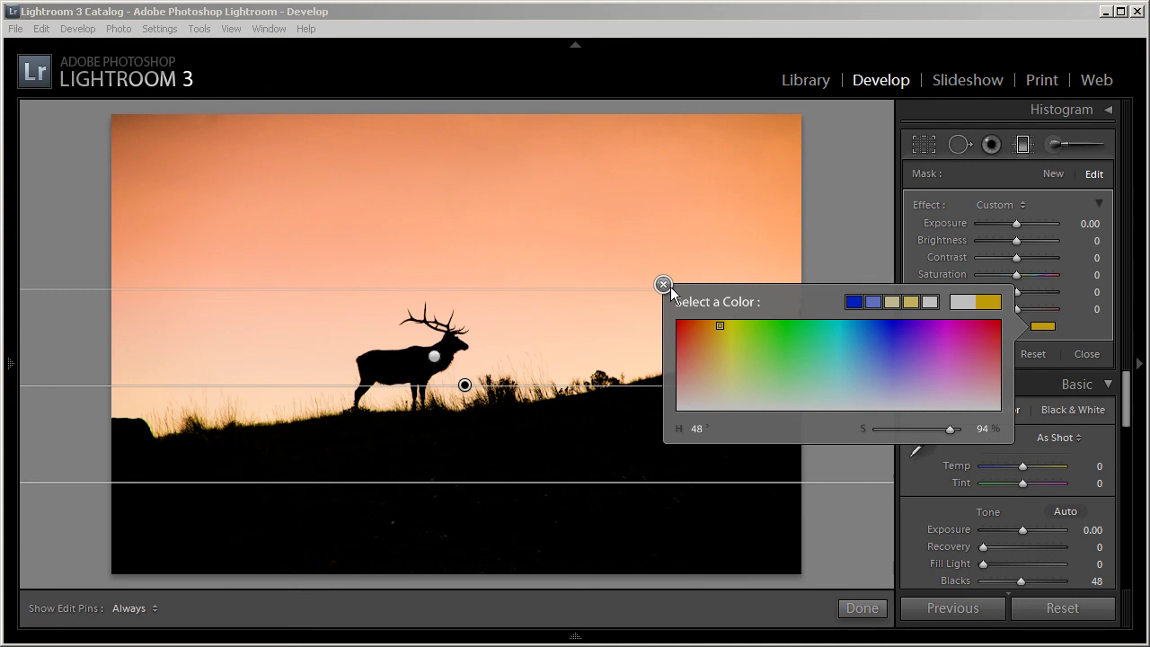
{"action": "left_click", "coordinate": [664, 284]}
Set the yellow filter's Exposure to -0.88 and Brightness to -5, and raise both its upper and lower boundaries.
{"action": "left_click_drag", "start_coordinate": [1017, 223], "coordinate": [1009, 227]}
{"action": "left_click", "coordinate": [1015, 243]}
{"action": "left_click_drag", "start_coordinate": [647, 301], "coordinate": [663, 197]}
{"action": "left_click_drag", "start_coordinate": [611, 487], "coordinate": [641, 451]}
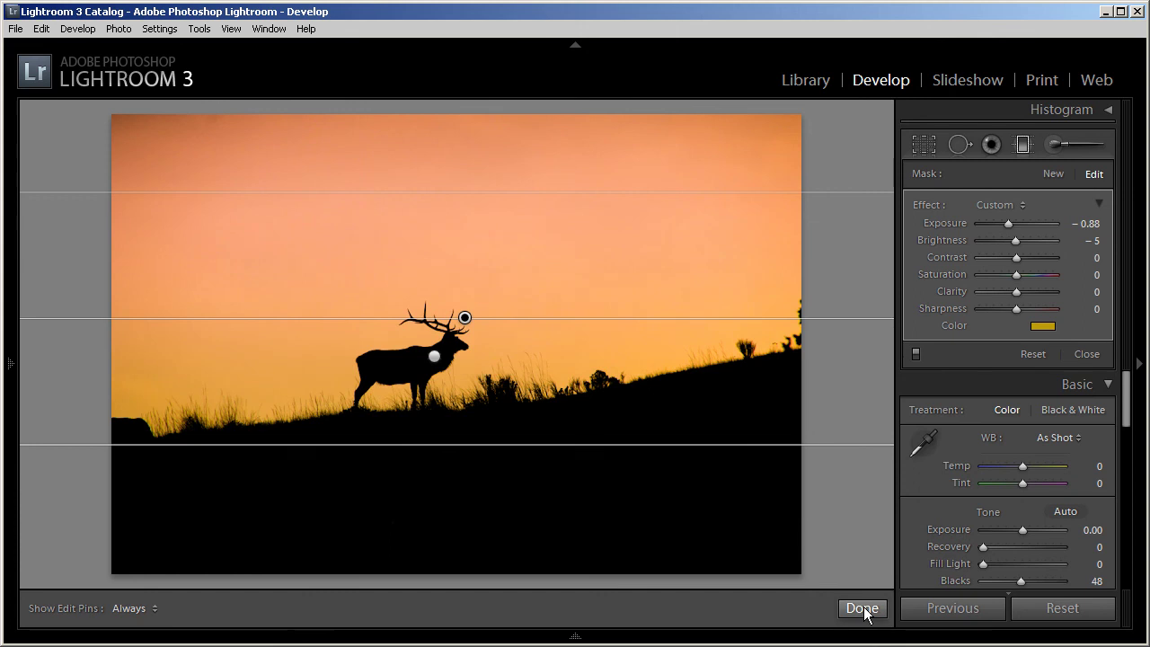
Reopen the graduated filters for editing, lower the orange filter's Exposure further to darken the sky, and finish the filter editing.
{"action": "left_click", "coordinate": [862, 608]}
{"action": "left_click", "coordinate": [1023, 145]}
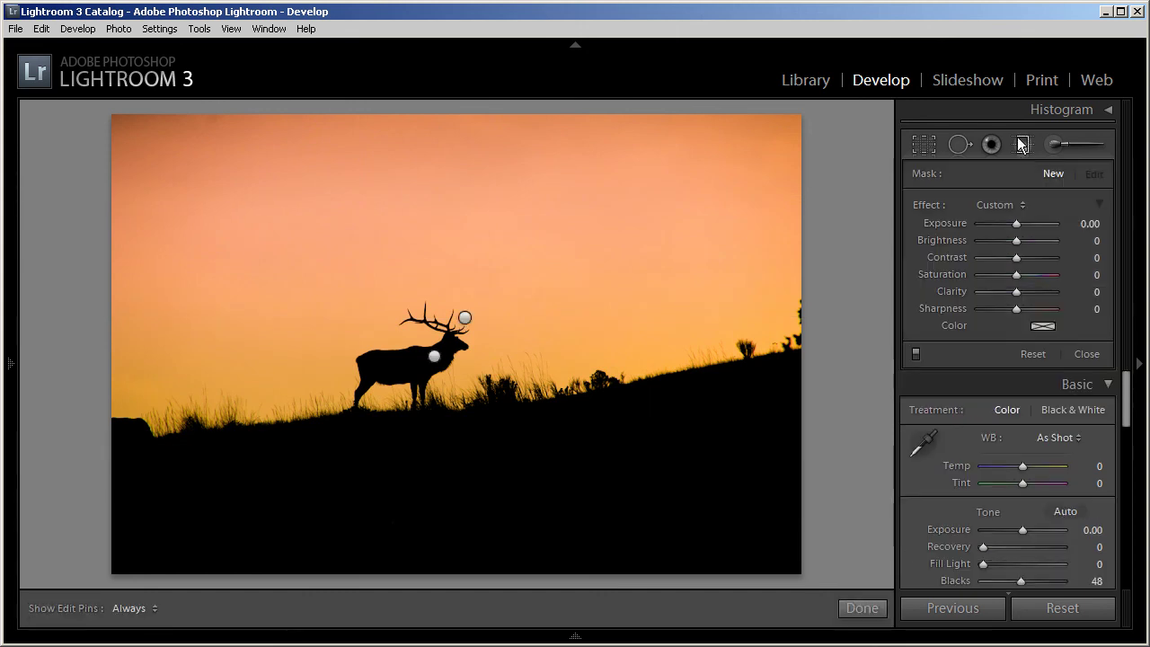
{"action": "left_click", "coordinate": [467, 319]}
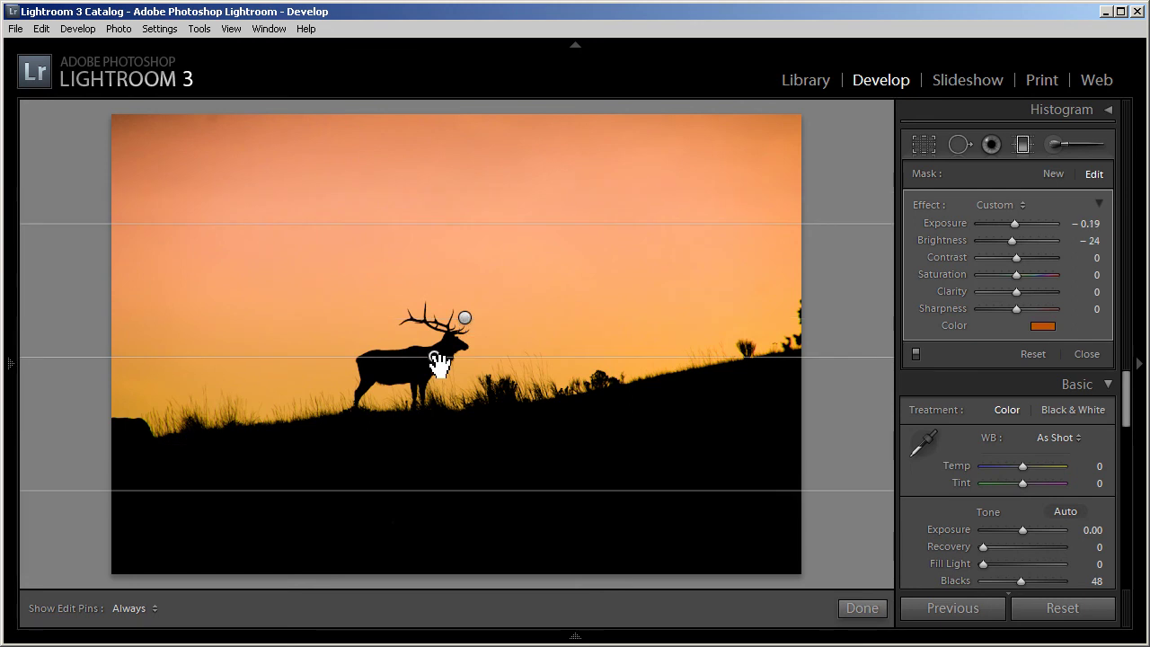
{"action": "left_click", "coordinate": [466, 319]}
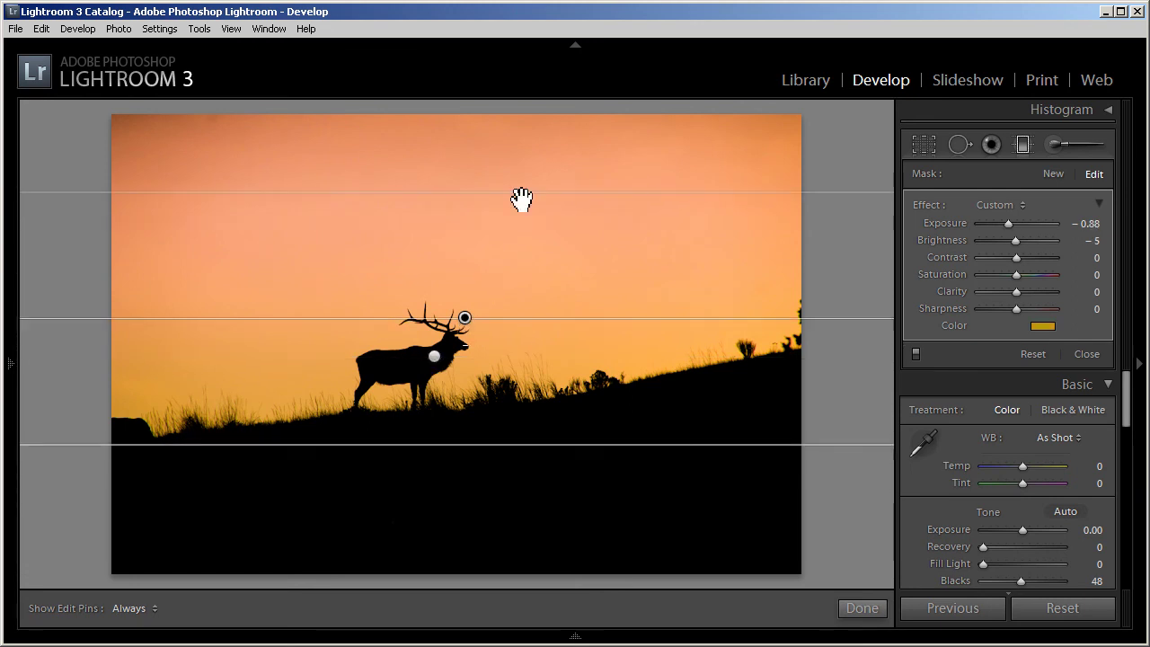
{"action": "left_click_drag", "start_coordinate": [524, 148], "coordinate": [496, 150]}
{"action": "left_click", "coordinate": [435, 357]}
{"action": "left_click_drag", "start_coordinate": [1014, 222], "coordinate": [1011, 233]}
{"action": "left_click", "coordinate": [860, 609]}
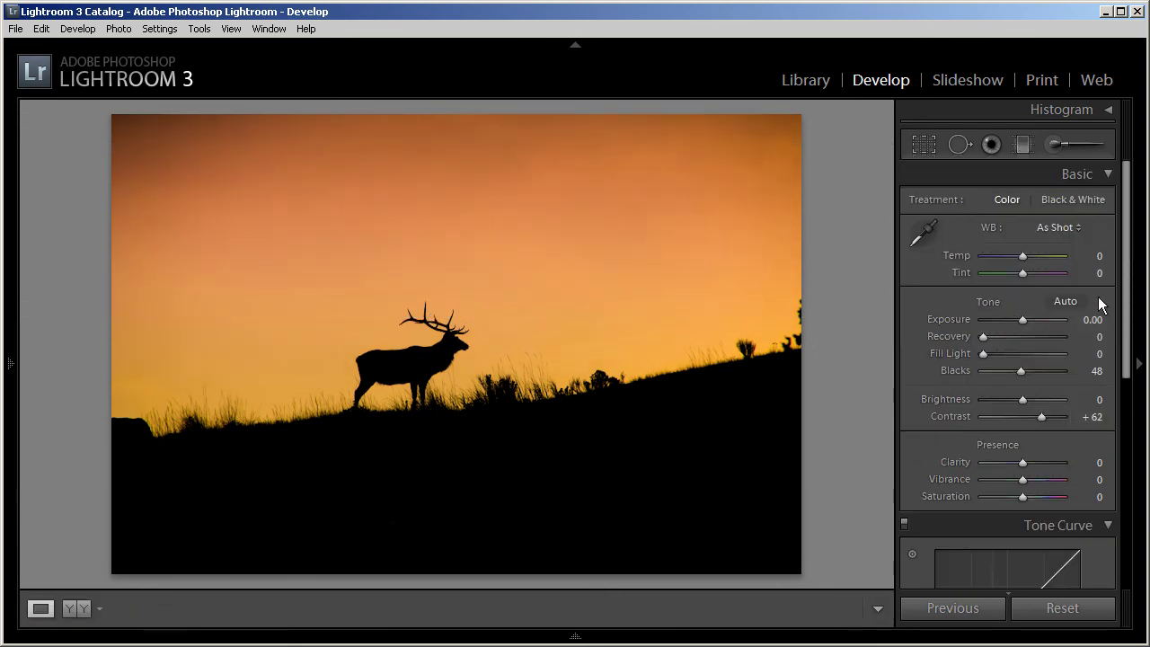
Tint the highlights golden orange with split toning, using hue 44 and saturation 62.
{"action": "left_click_drag", "start_coordinate": [1132, 301], "coordinate": [1127, 493]}
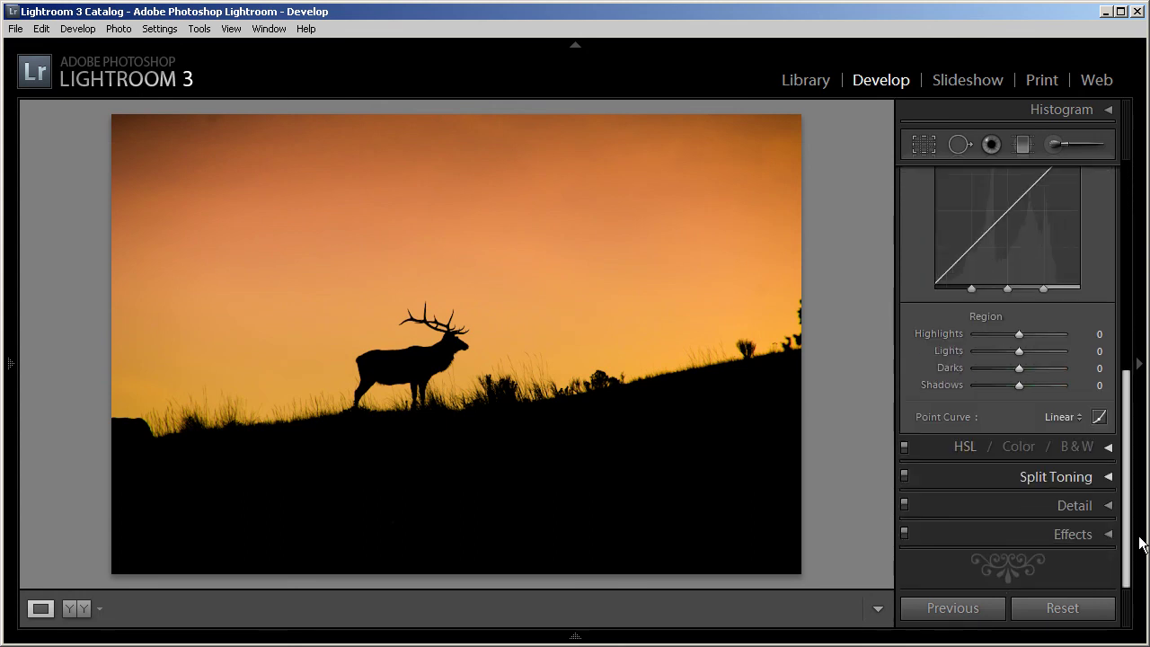
{"action": "left_click", "coordinate": [1114, 481]}
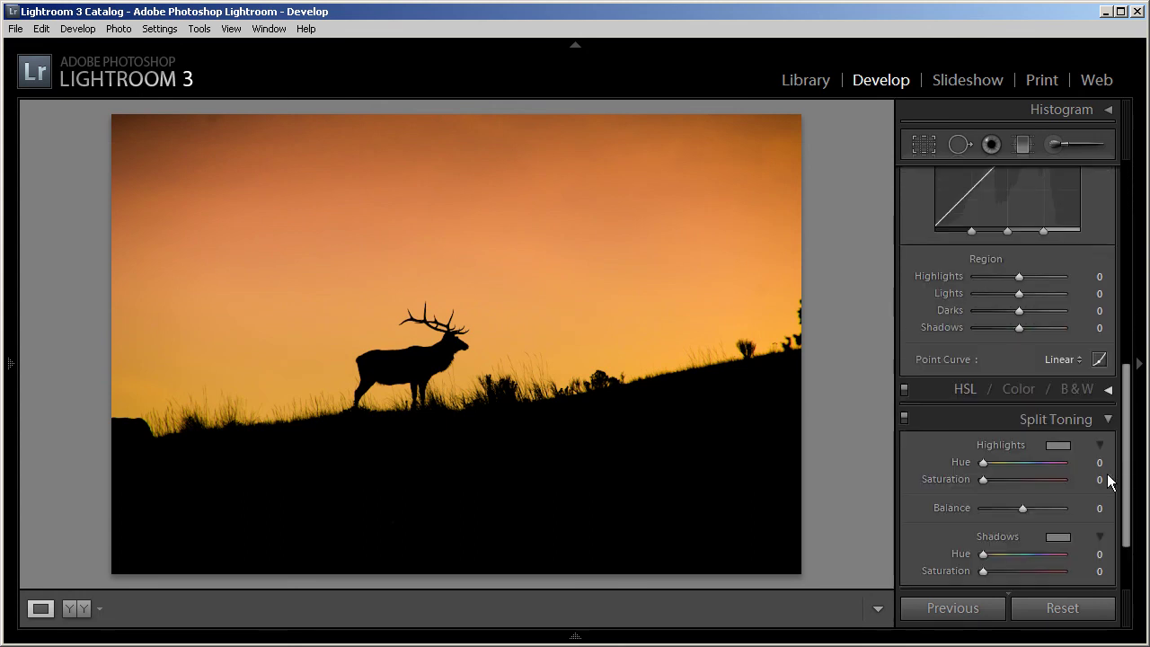
{"action": "left_click", "coordinate": [1058, 445]}
{"action": "mouse_move", "coordinate": [759, 466]}
{"action": "left_mouse_down"}
{"action": "mouse_move", "coordinate": [743, 459]}
{"action": "mouse_move", "coordinate": [732, 474]}
{"action": "left_mouse_up"}
{"action": "left_click", "coordinate": [679, 404]}
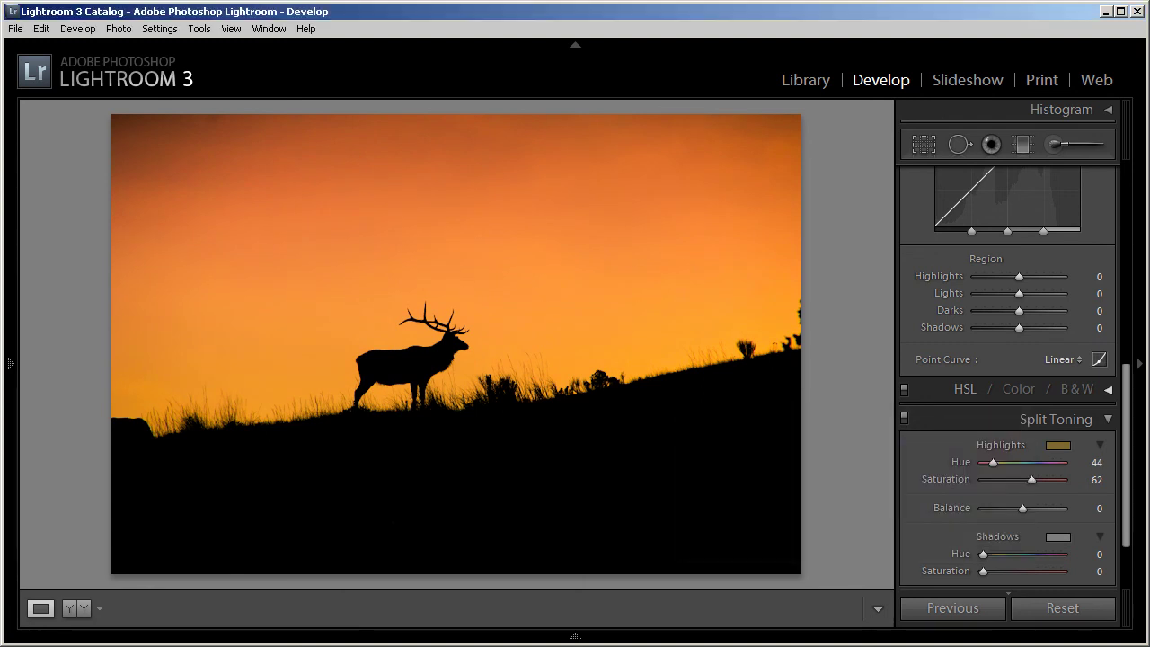
{"action": "left_click", "coordinate": [1107, 418]}
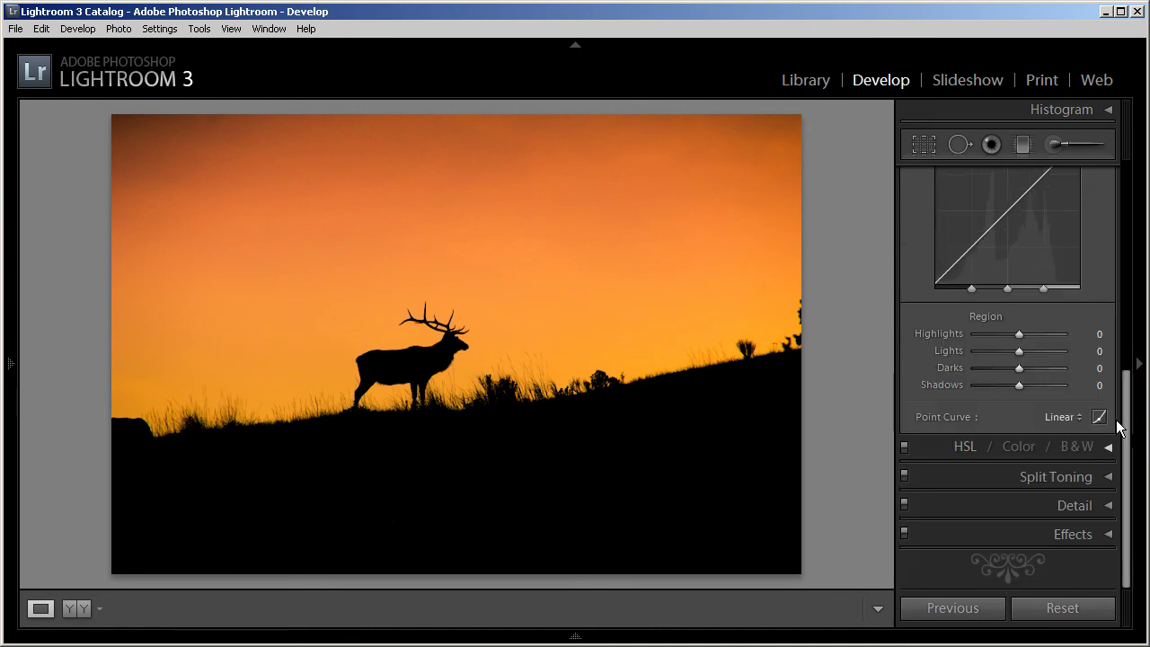
Set the photo's Recovery to 10 and raise its Vibrance.
{"action": "left_click_drag", "start_coordinate": [1118, 428], "coordinate": [1128, 202]}
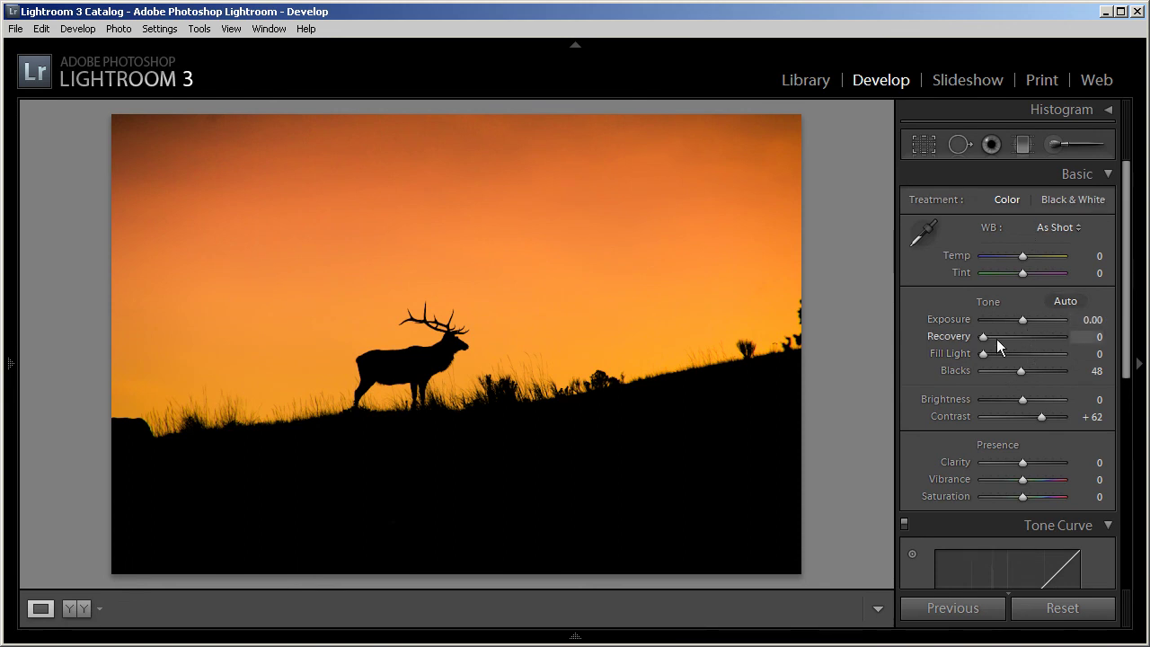
{"action": "mouse_move", "coordinate": [982, 337]}
{"action": "left_mouse_down"}
{"action": "mouse_move", "coordinate": [1008, 338]}
{"action": "mouse_move", "coordinate": [989, 344]}
{"action": "left_mouse_up"}
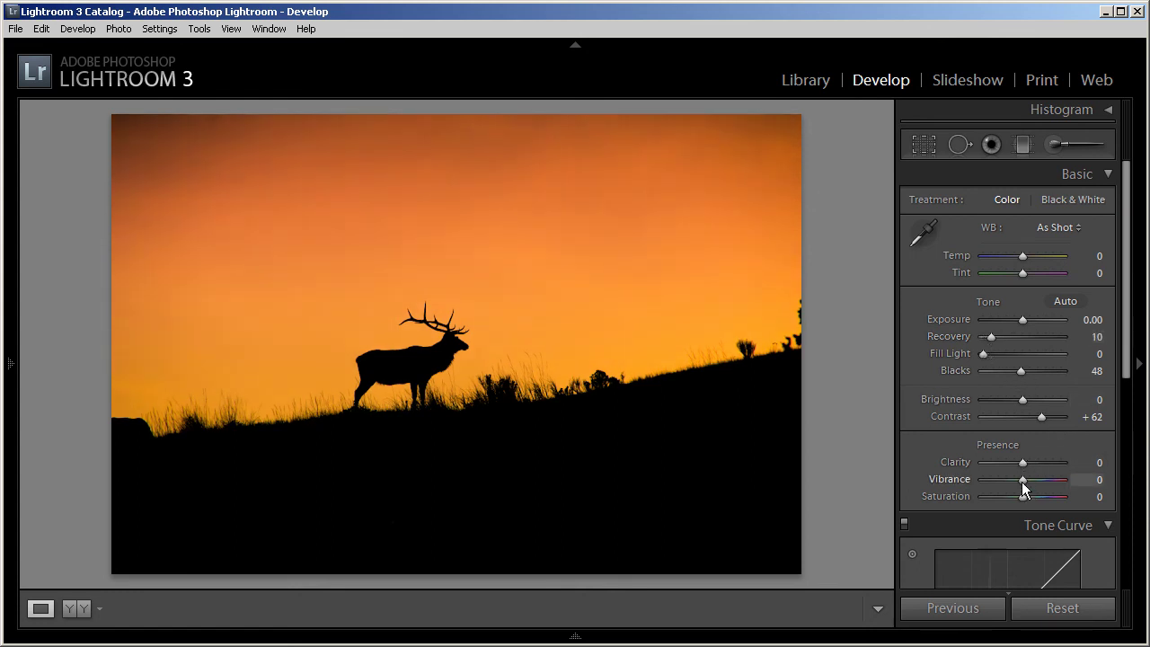
{"action": "left_click_drag", "start_coordinate": [1023, 479], "coordinate": [1037, 505]}
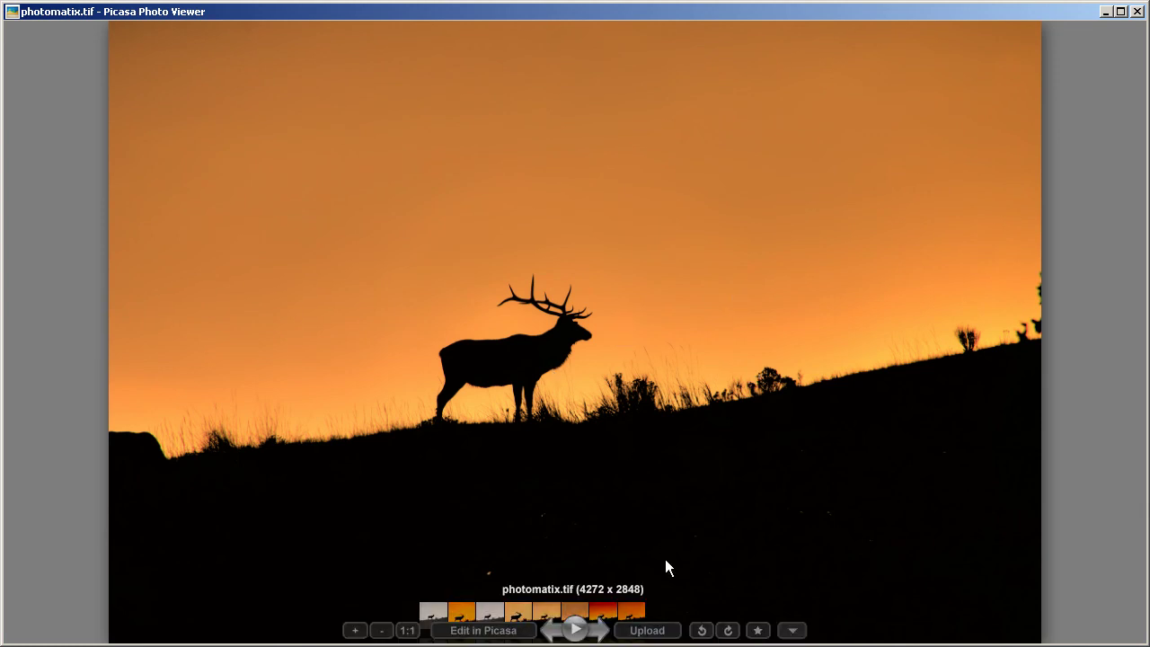
Compare the finished versions photomatix.tif, photoshop.jpg and lightroom.jpg in Picasa Photo Viewer.
{"action": "left_click", "coordinate": [600, 630]}
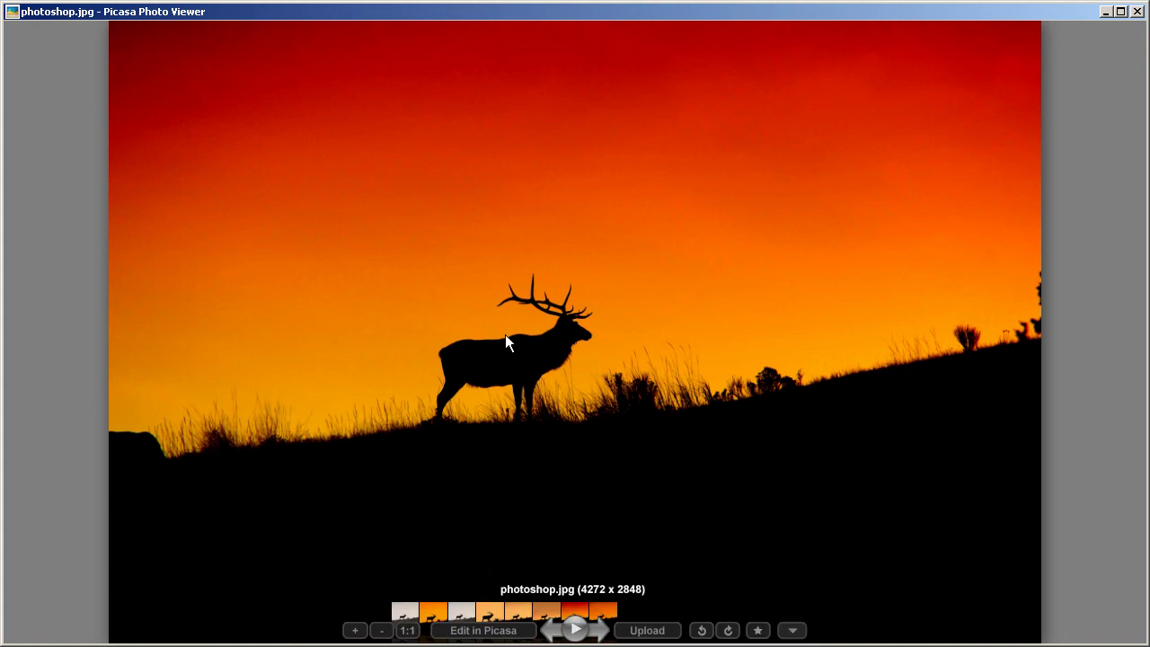
{"action": "left_click", "coordinate": [601, 631]}
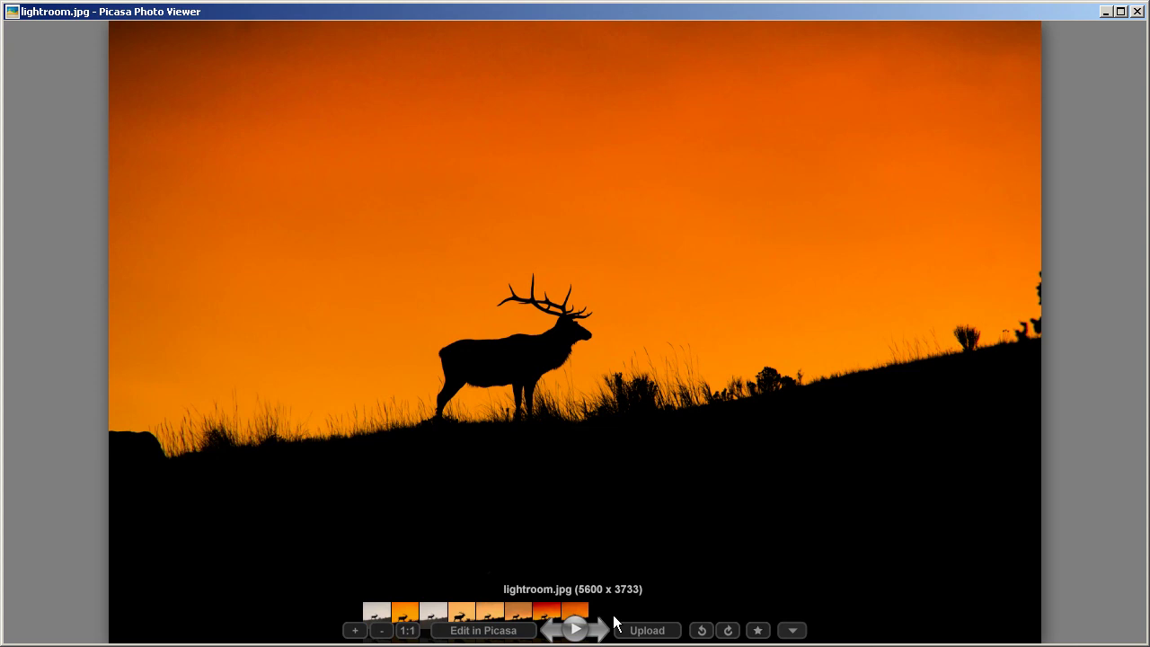
{"action": "mouse_move", "coordinate": [602, 512]}
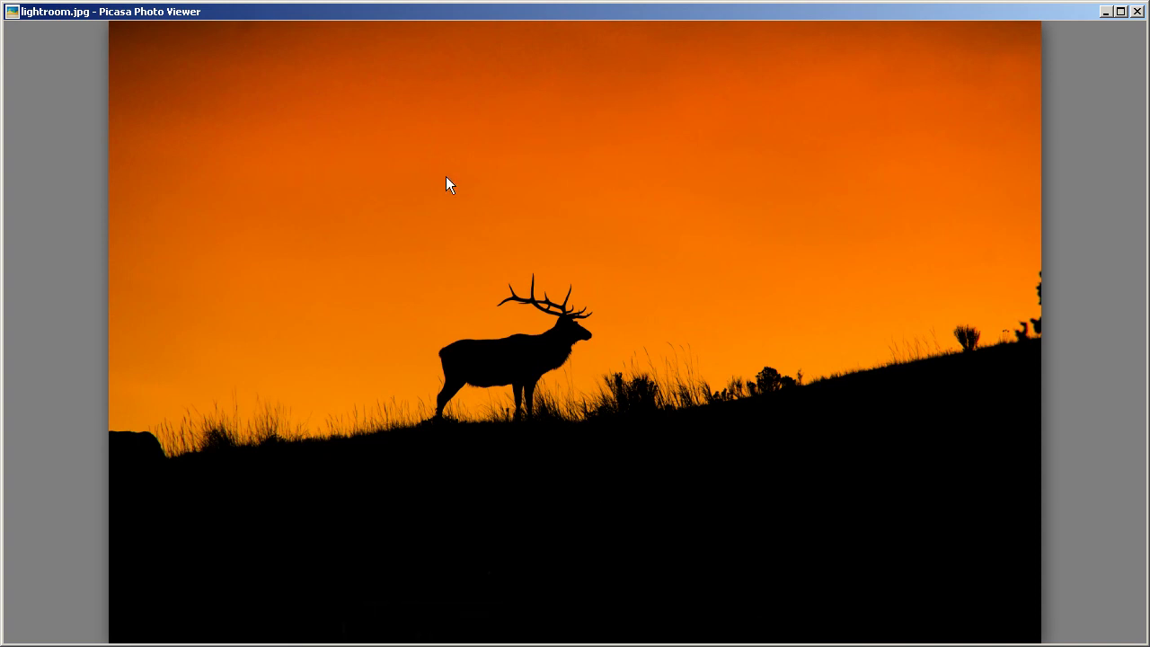
{"action": "key", "text": "Right"}
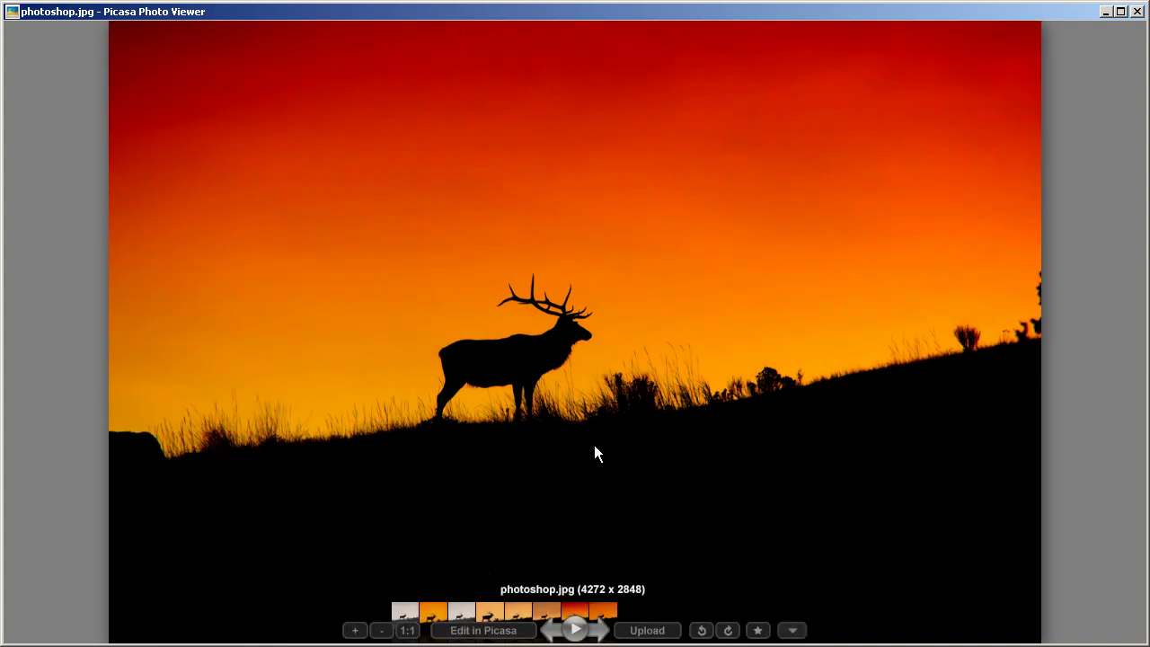
{"action": "left_click", "coordinate": [603, 631]}
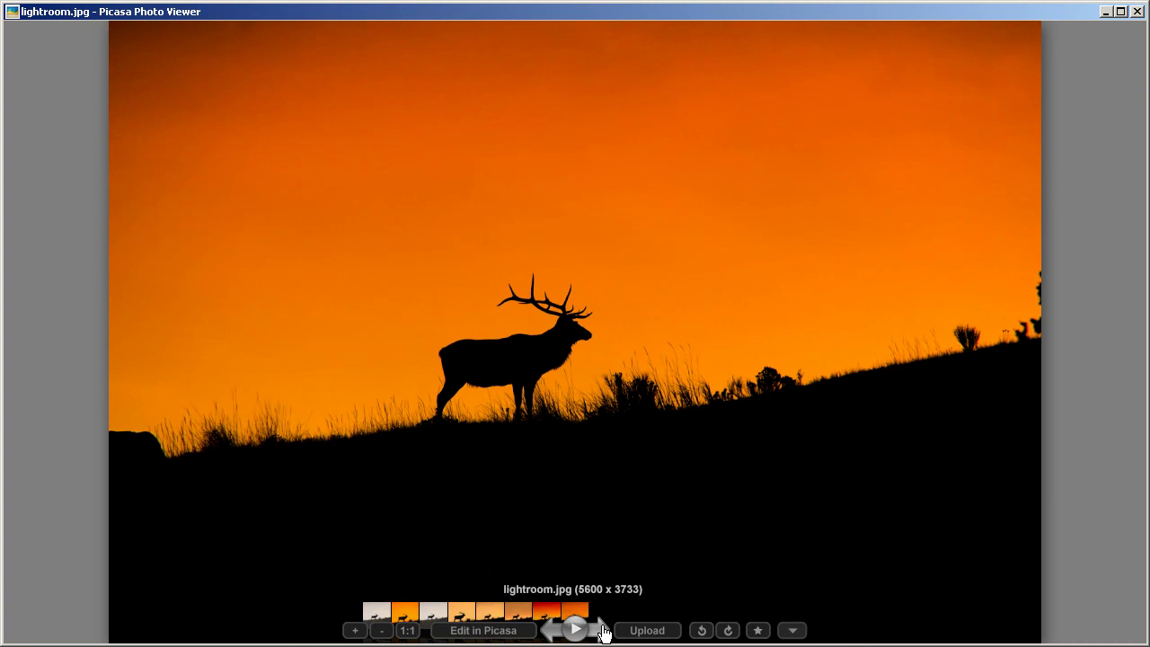